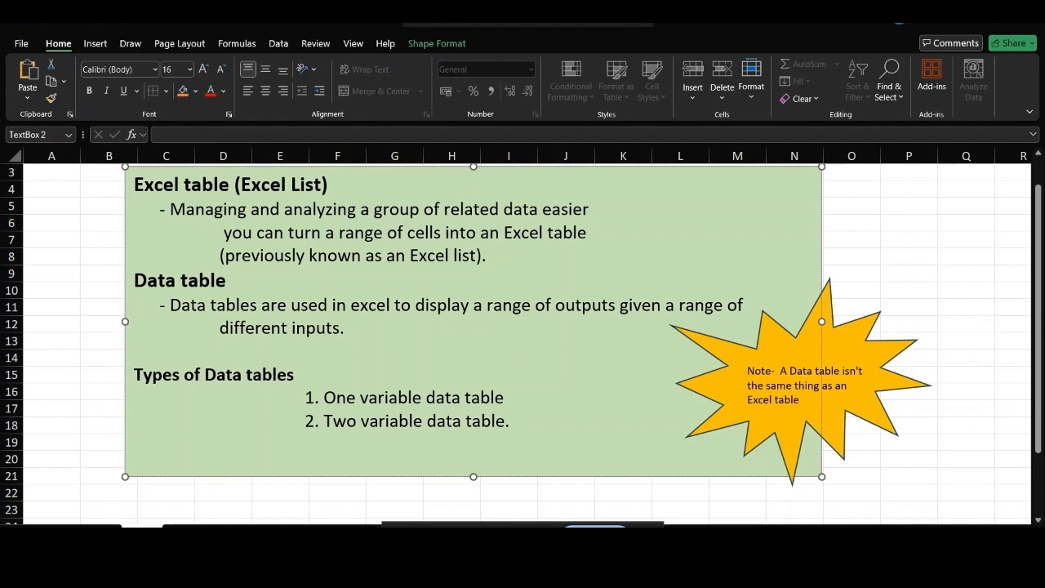
Switch to the Excel Table sheet with the customer sales table.
left_click(194, 532)
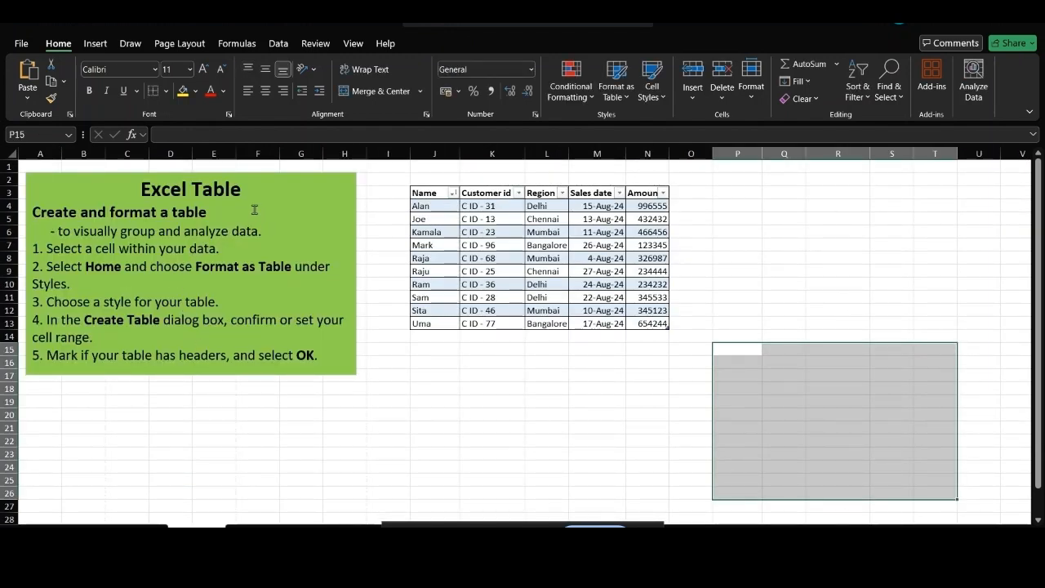
Create a table at P15 in a medium orange style with a header row.
left_click(539, 496)
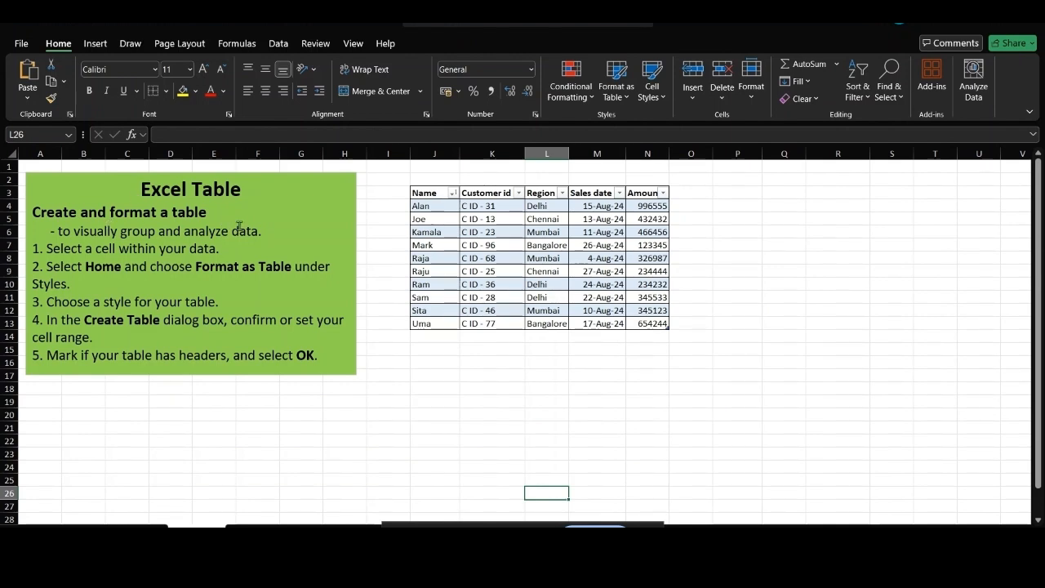
left_click(743, 352)
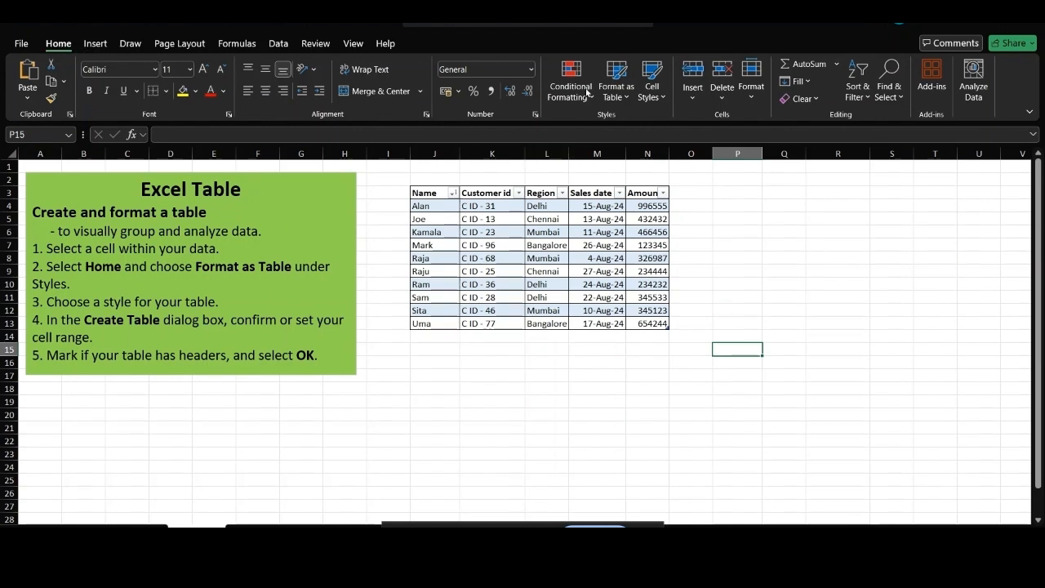
left_click(625, 99)
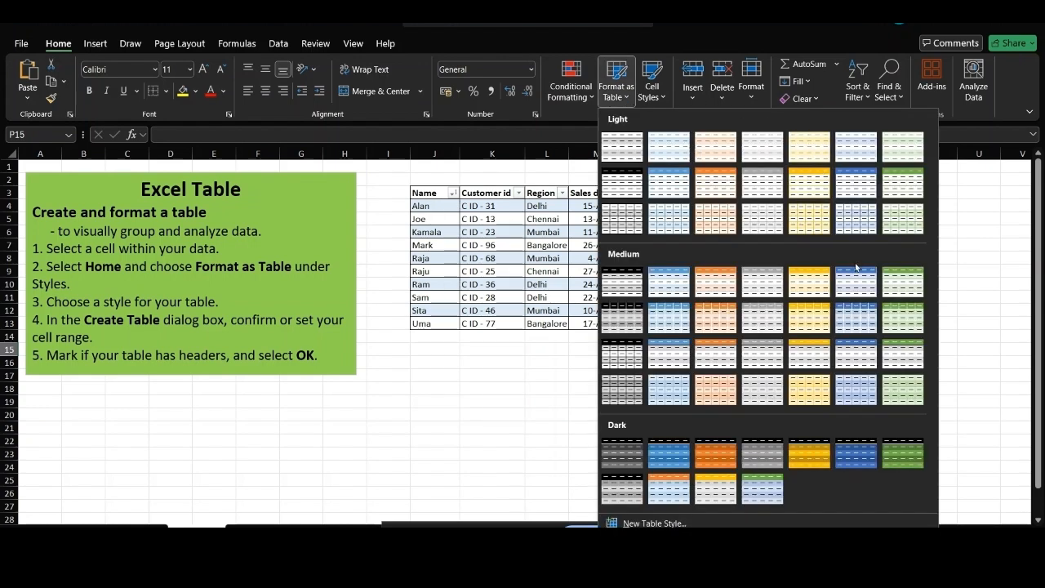
left_click(721, 318)
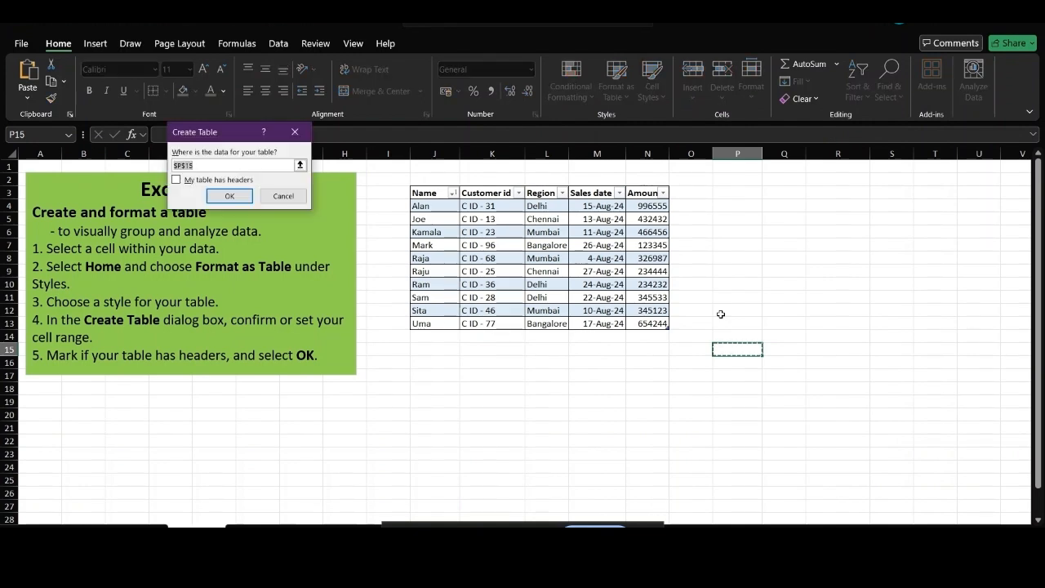
left_click(175, 180)
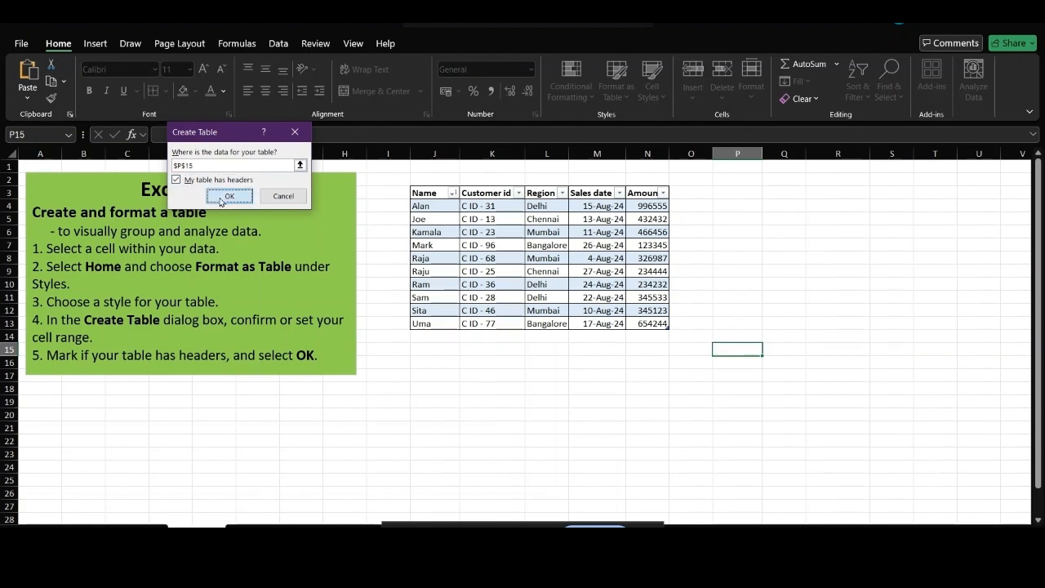
left_click(226, 197)
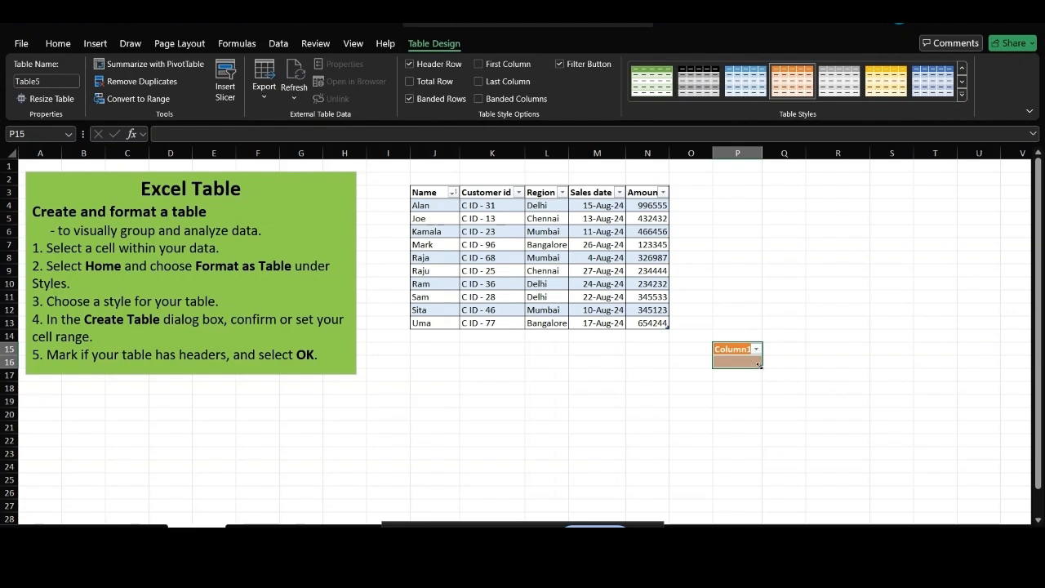
Resize the orange table to span P15:S25 and select its cells.
left_click_drag(760, 365, 934, 463)
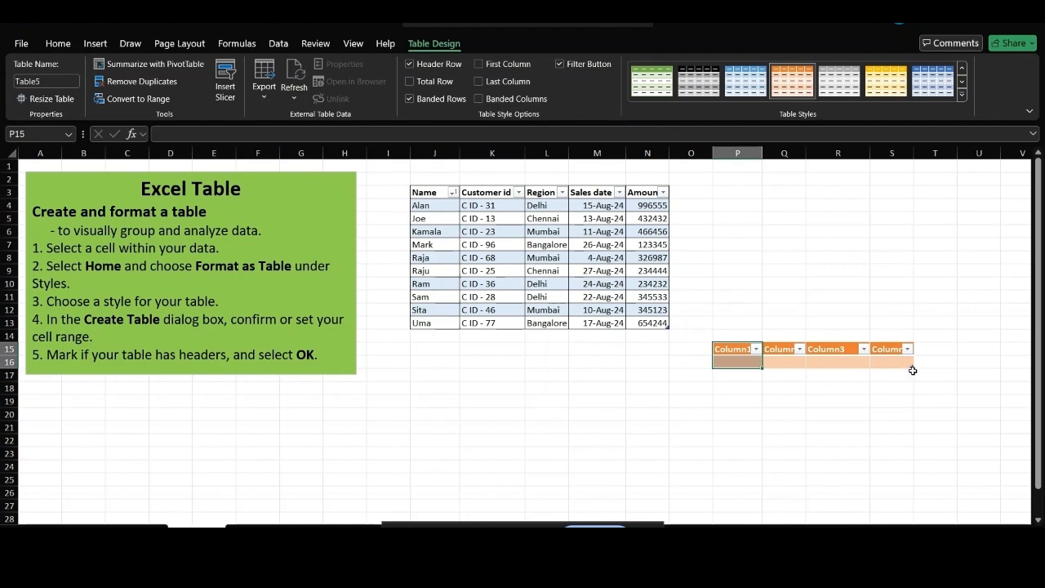
left_click_drag(911, 367, 913, 480)
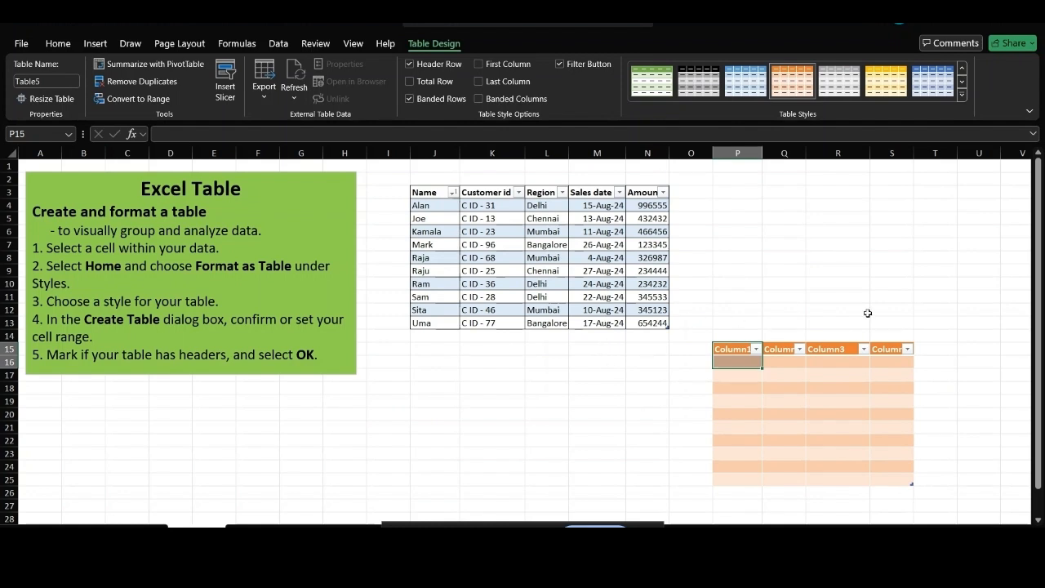
left_click(727, 348)
key("shift+Right")
key("shift+Right")
key("shift+Right")
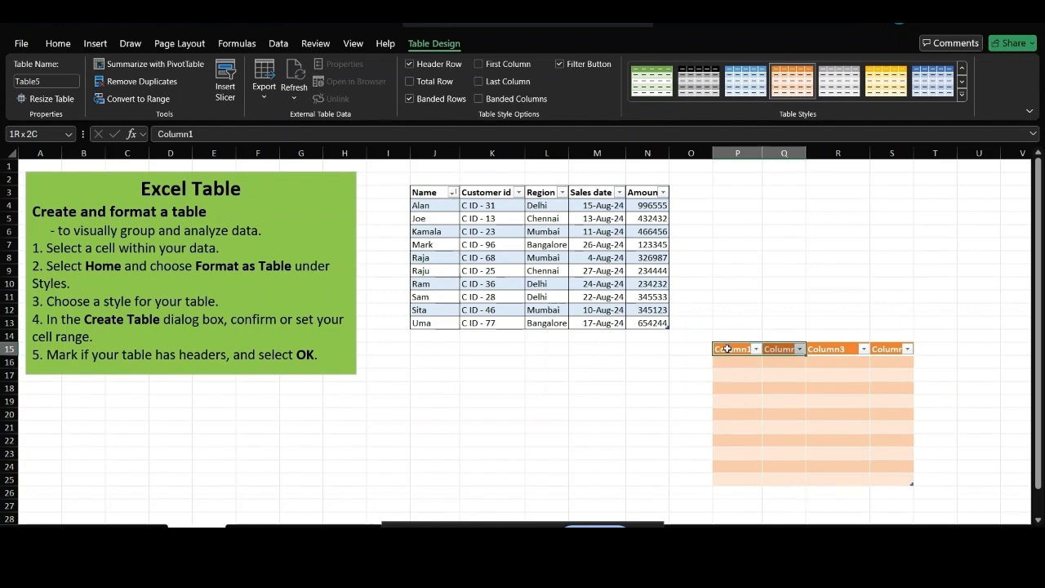
key("shift+Down")
key("shift+Down")
key("shift+Down")
key("shift+Down")
key("shift+Down")
key("shift+Down")
key("shift+Down")
key("shift+Down")
key("shift+Down")
key("shift+Down")
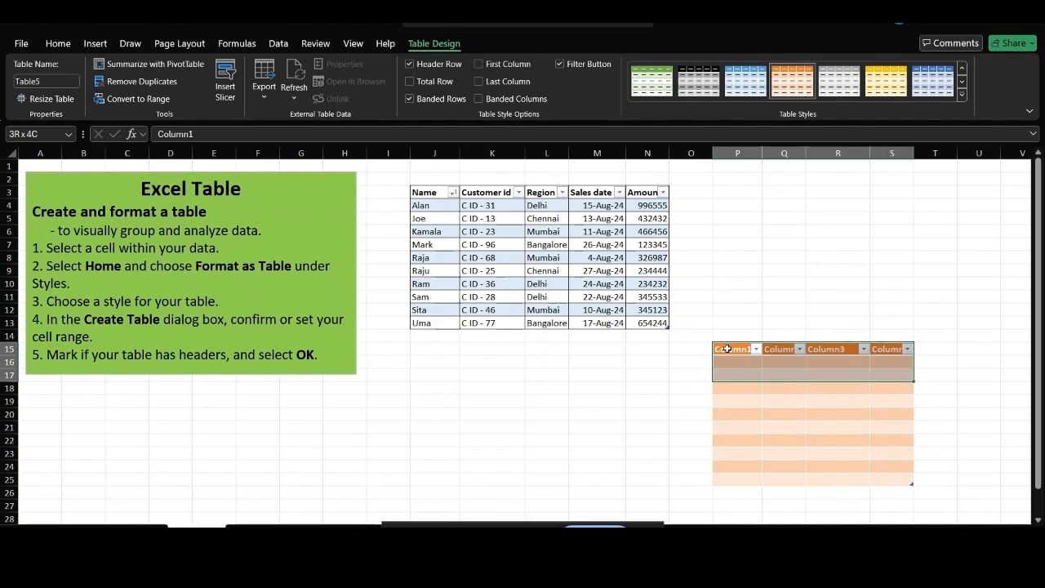
key("shift+Down")
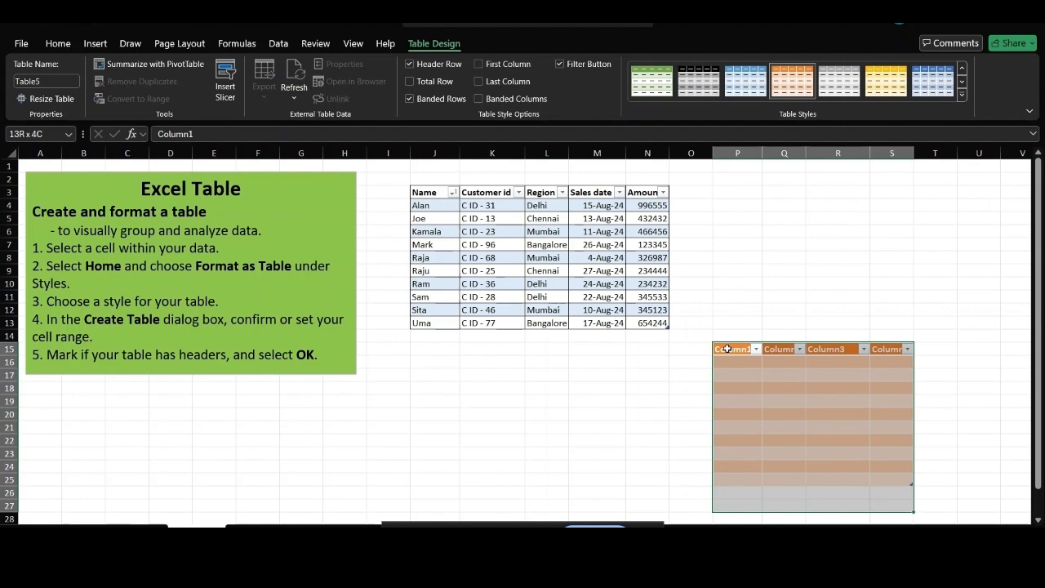
key("shift+Up")
key("shift+Up")
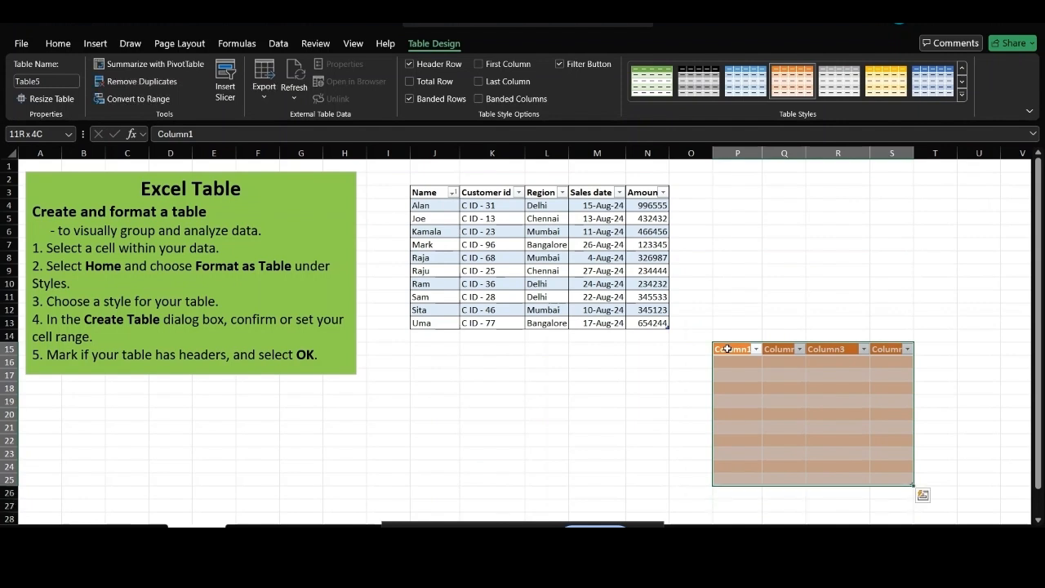
Apply All Borders to every cell of the table.
left_click(59, 44)
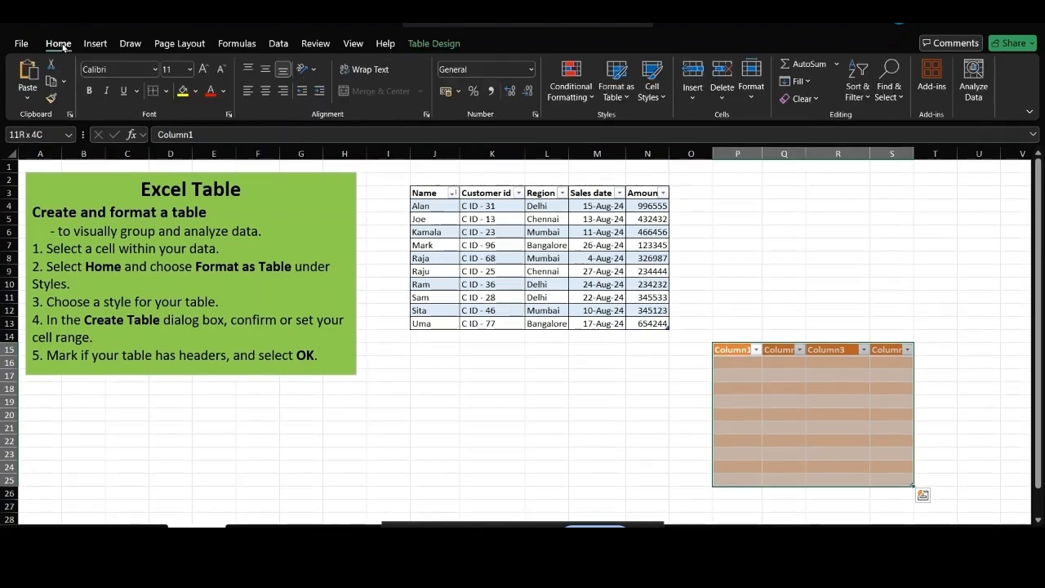
left_click(166, 91)
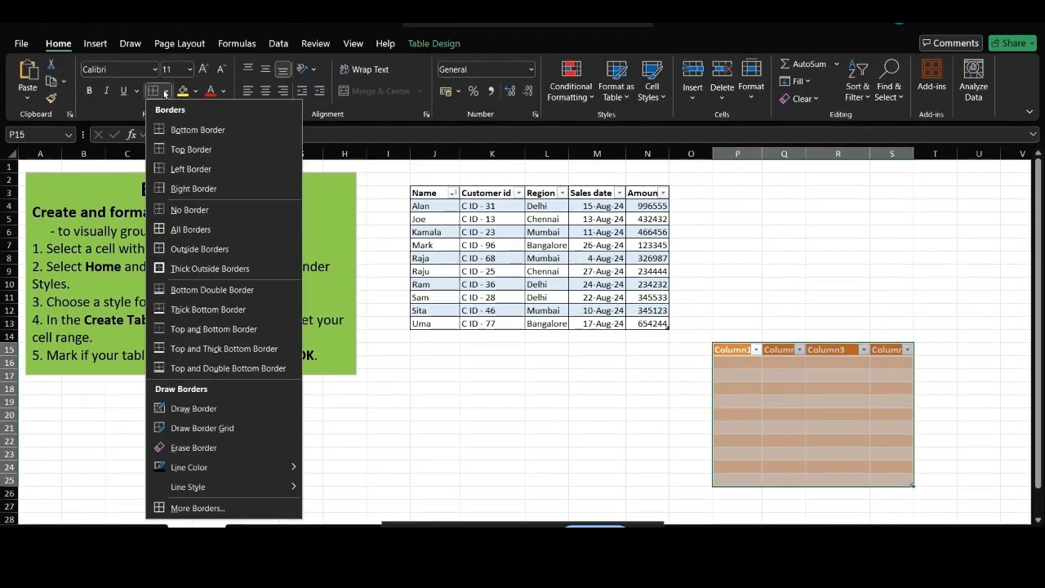
left_click(205, 230)
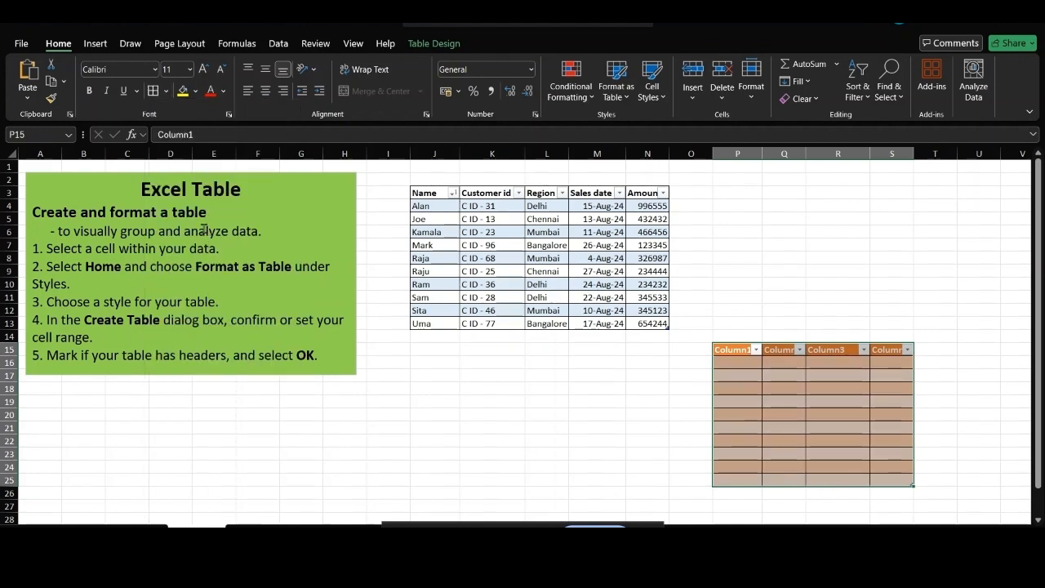
left_click(682, 429)
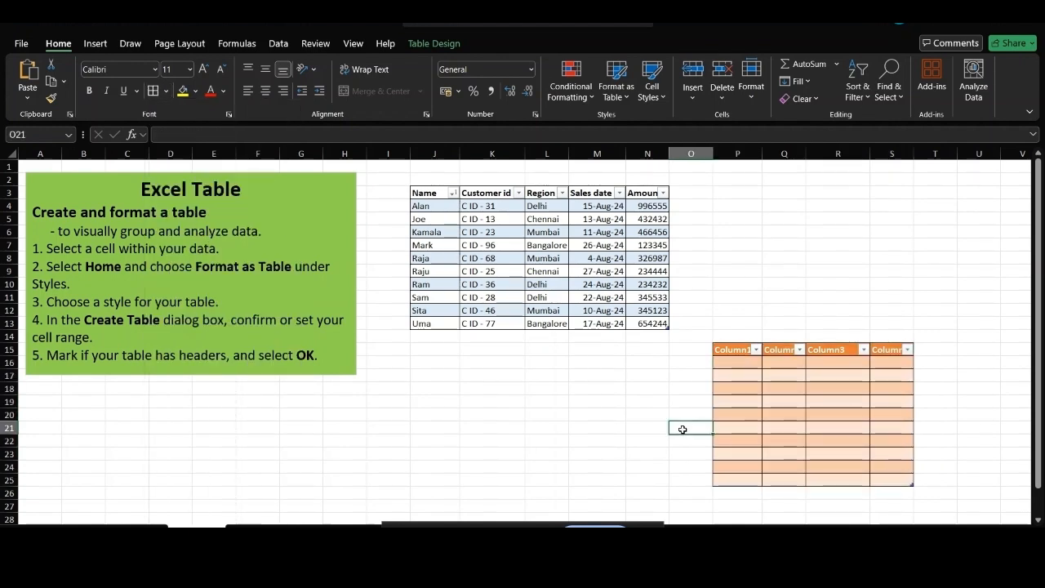
Rename the first three table headers to name, age and jjjkk.
left_click(737, 349)
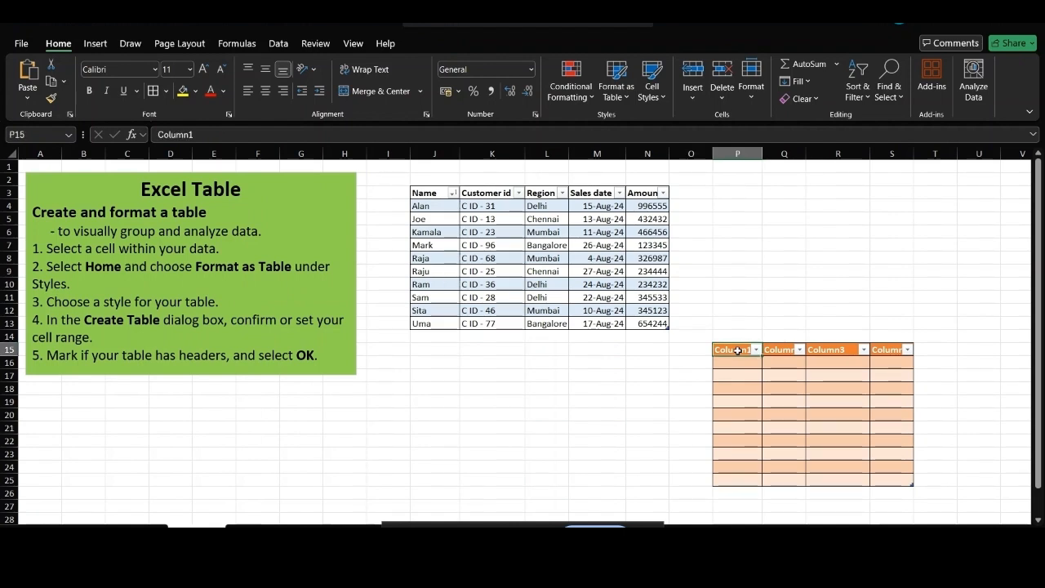
type("name")
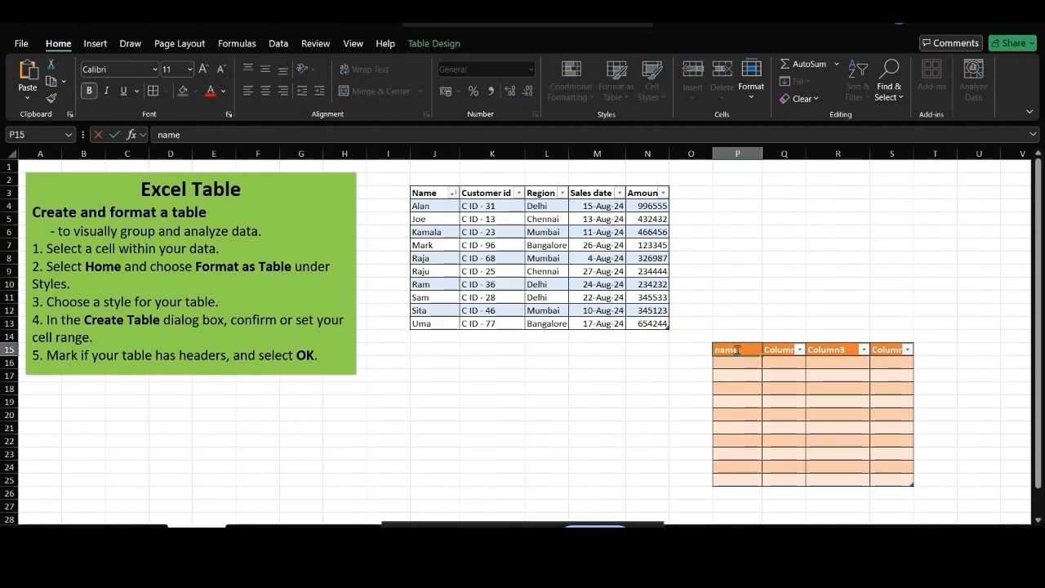
key("Tab")
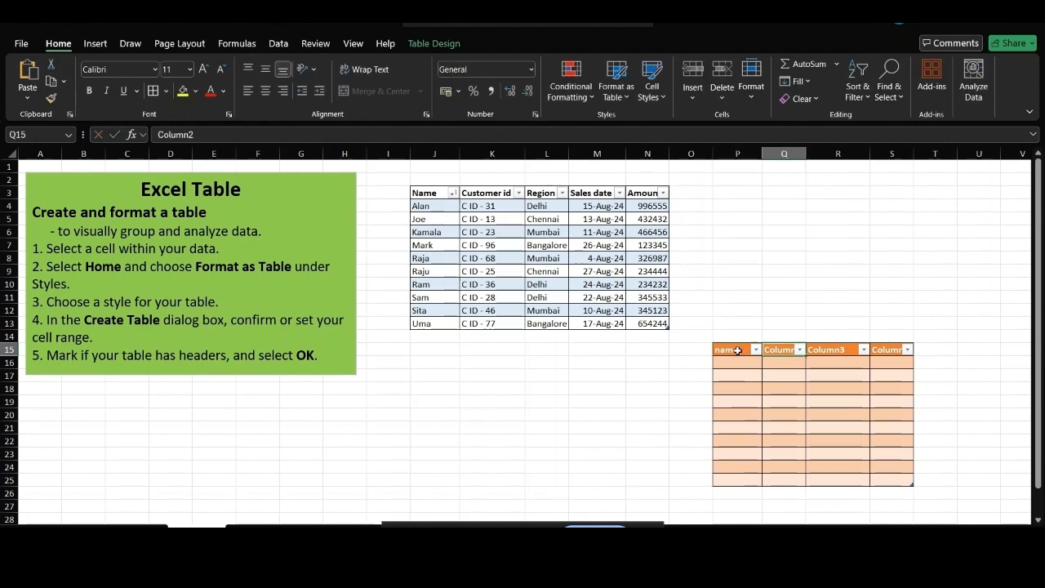
type("ag")
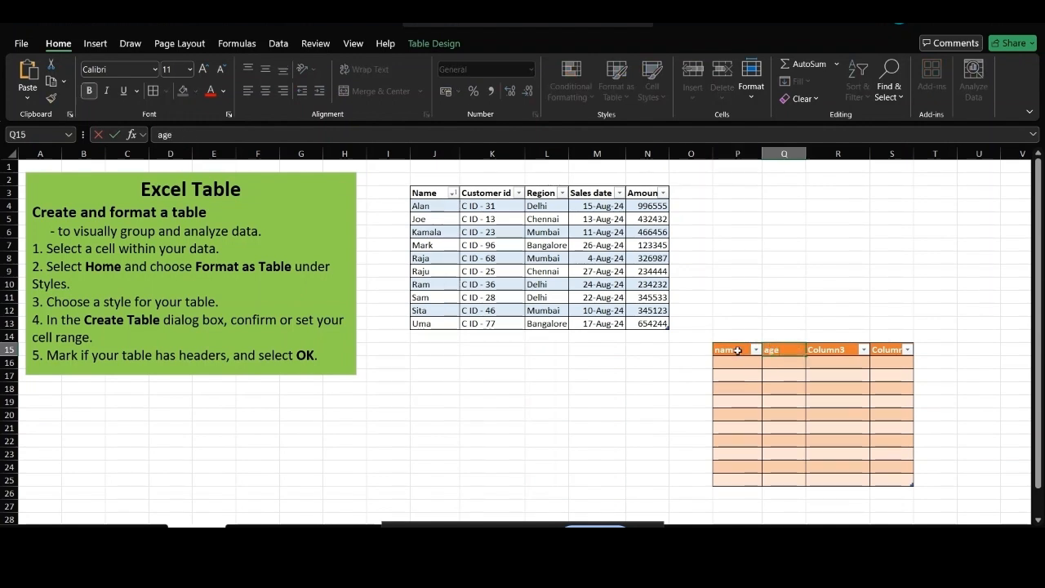
type("e")
key("Tab")
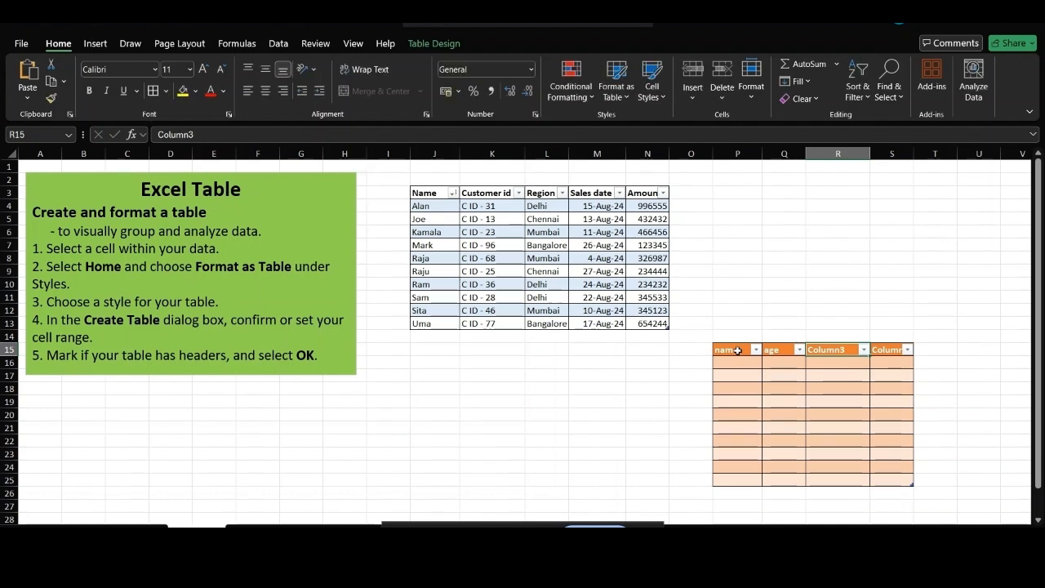
type("jjjkk")
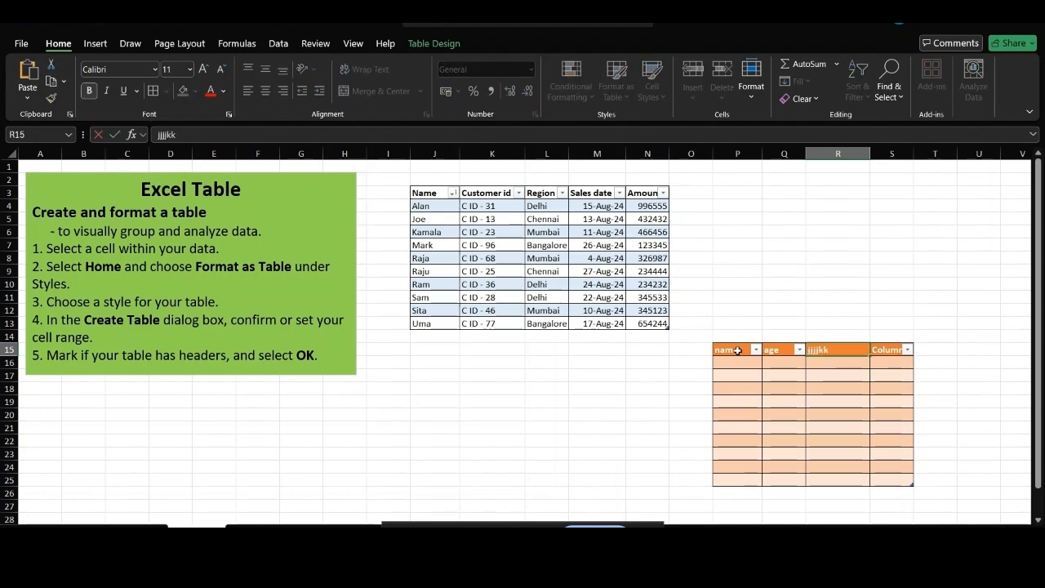
Enter the sample entry hhhhj in cells P16 and P17.
left_click(737, 367)
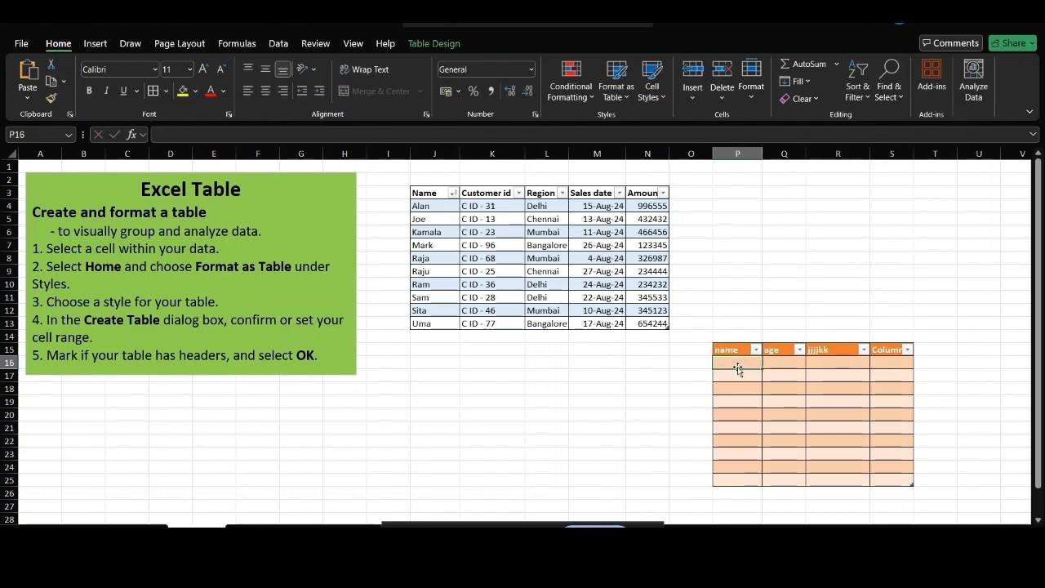
type("hhhhj")
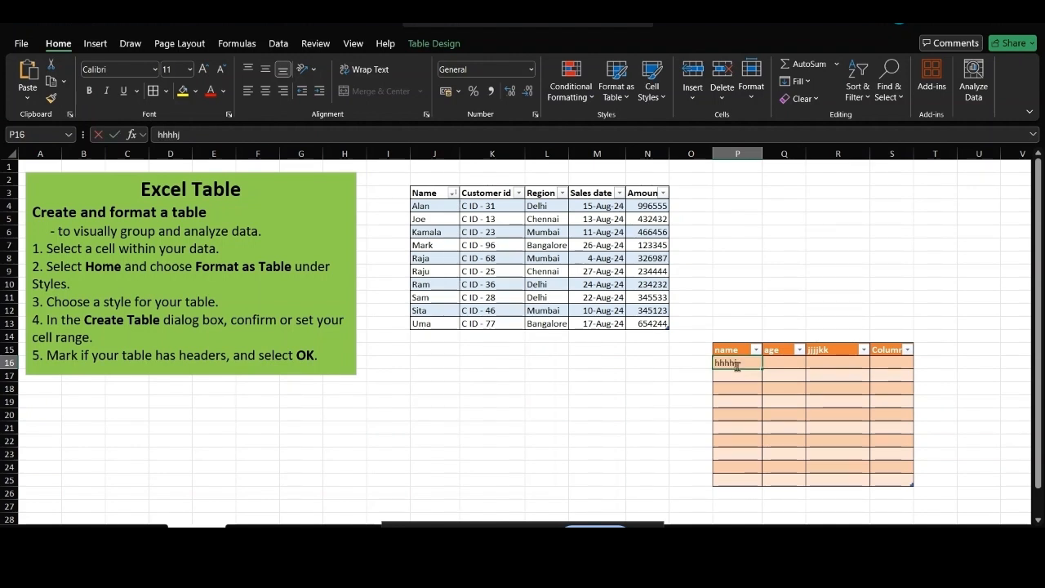
key("Return")
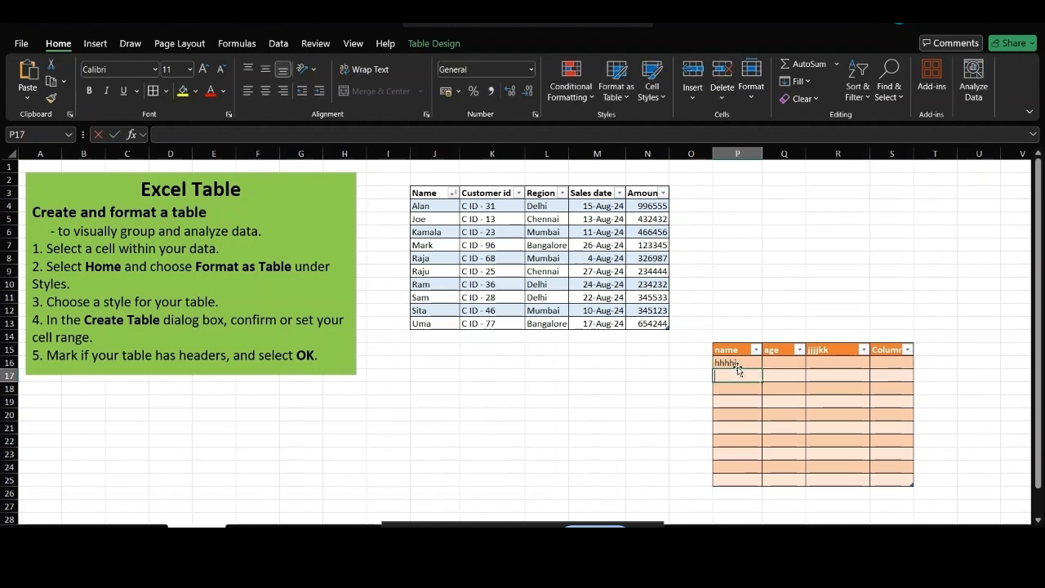
type("hhhhj")
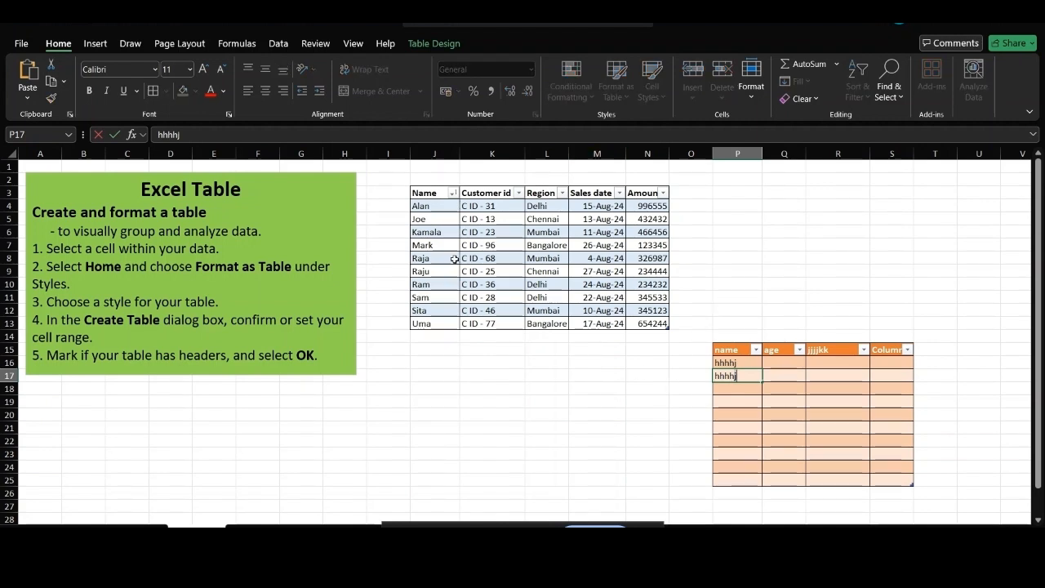
left_click(668, 387)
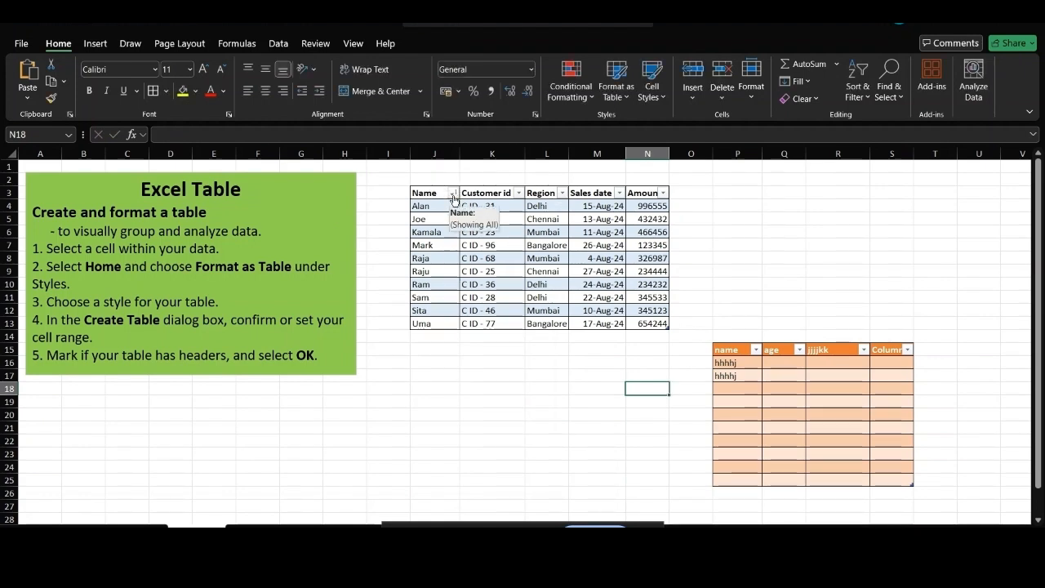
Sort the sales table by Name Z to A, newest Sales date, then Amount largest first.
left_click(453, 196)
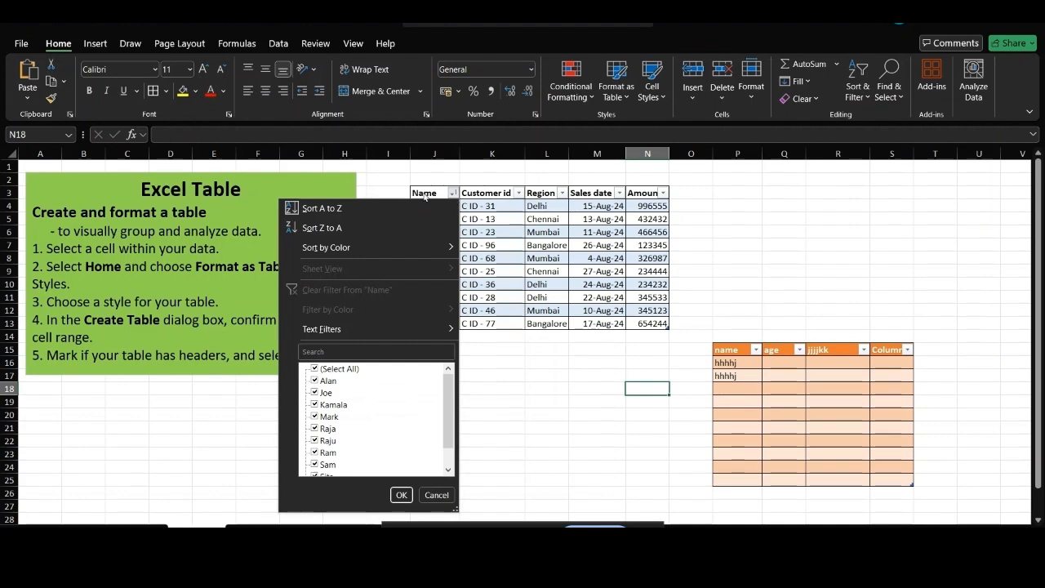
left_click(346, 231)
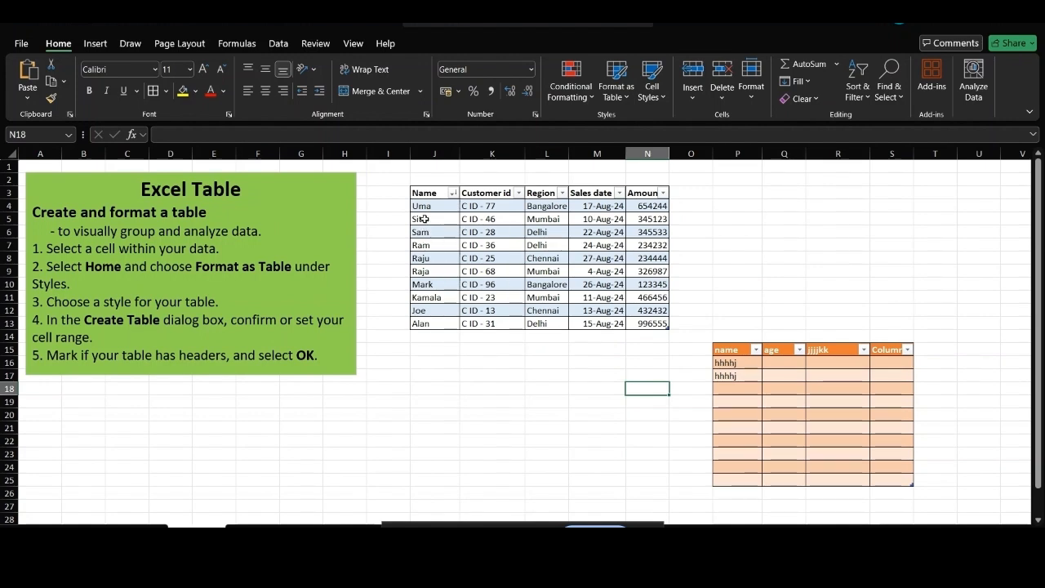
left_click(620, 194)
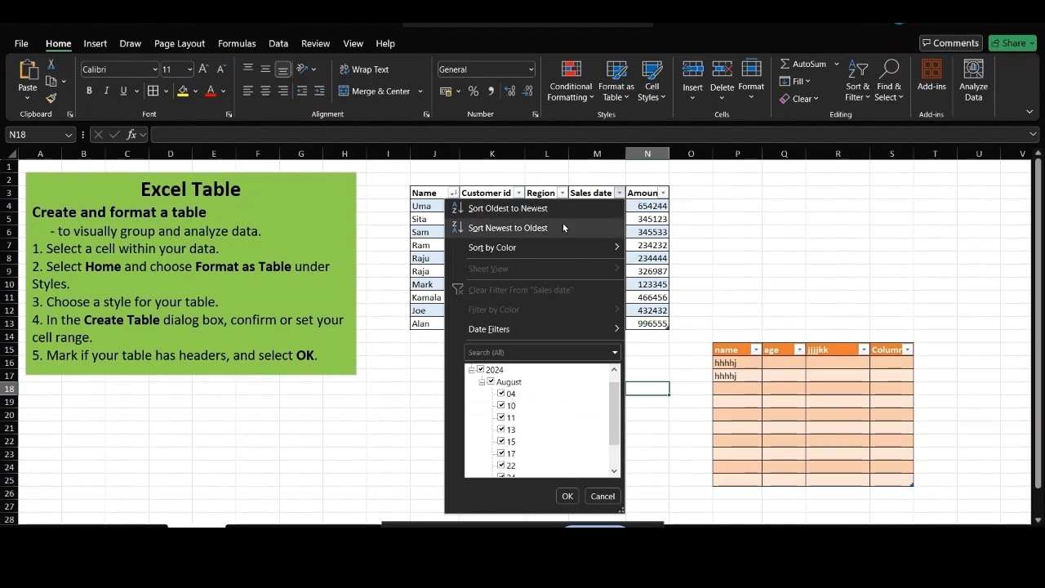
left_click(511, 231)
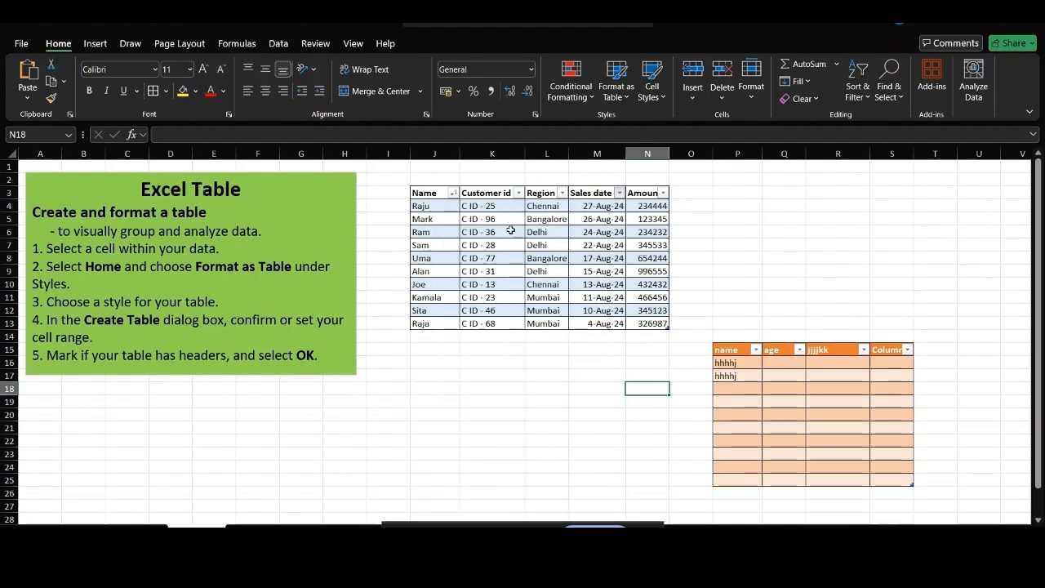
left_click(662, 194)
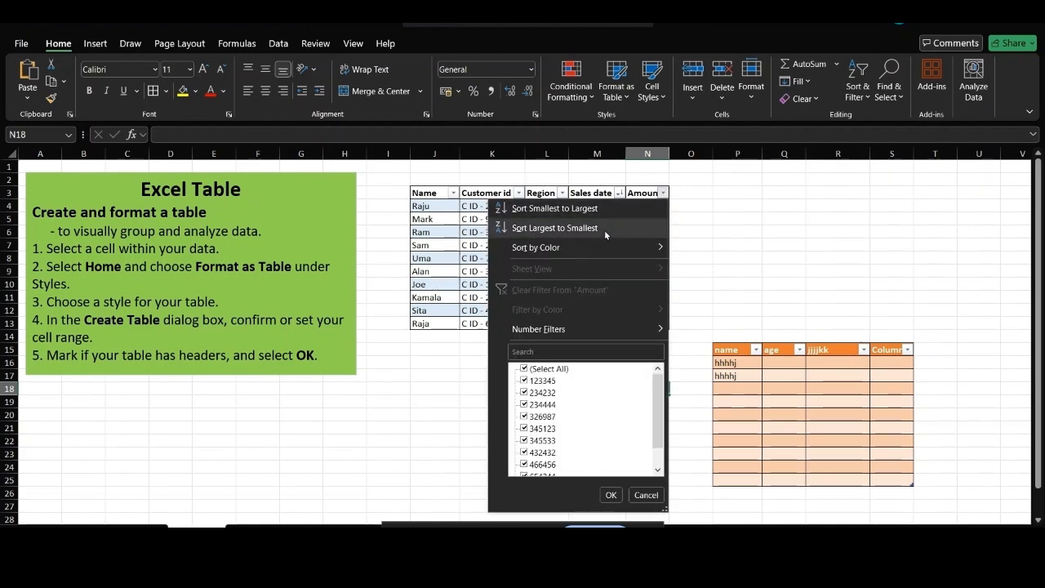
left_click(571, 229)
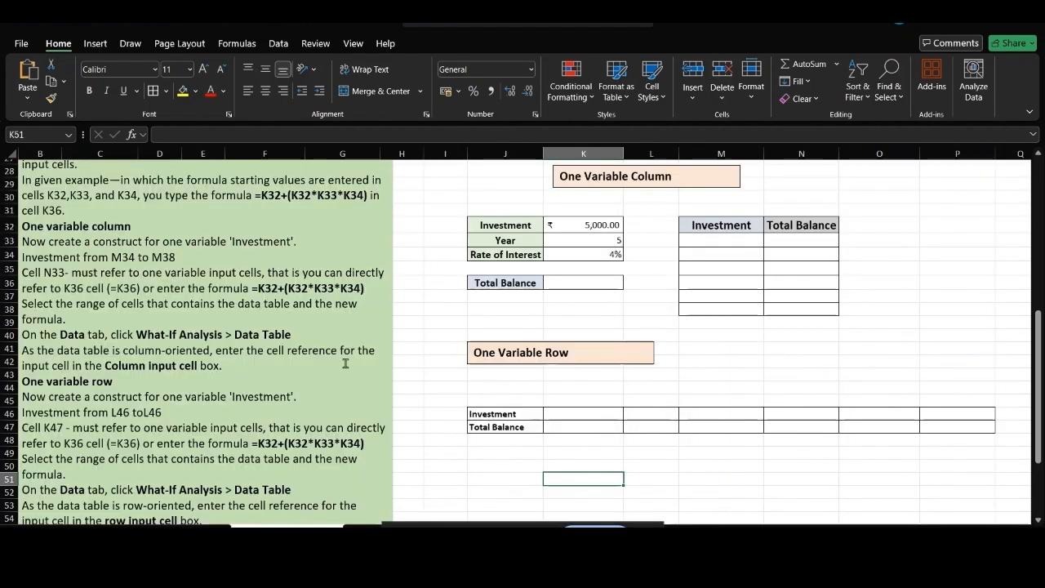
scroll(365, 352, "up", 9)
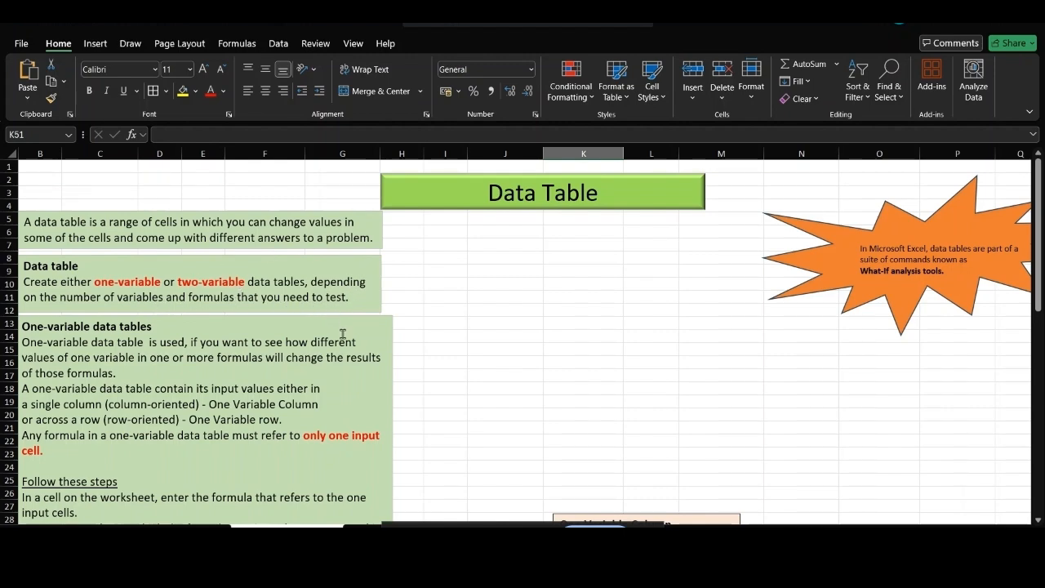
scroll(236, 374, "down", 3)
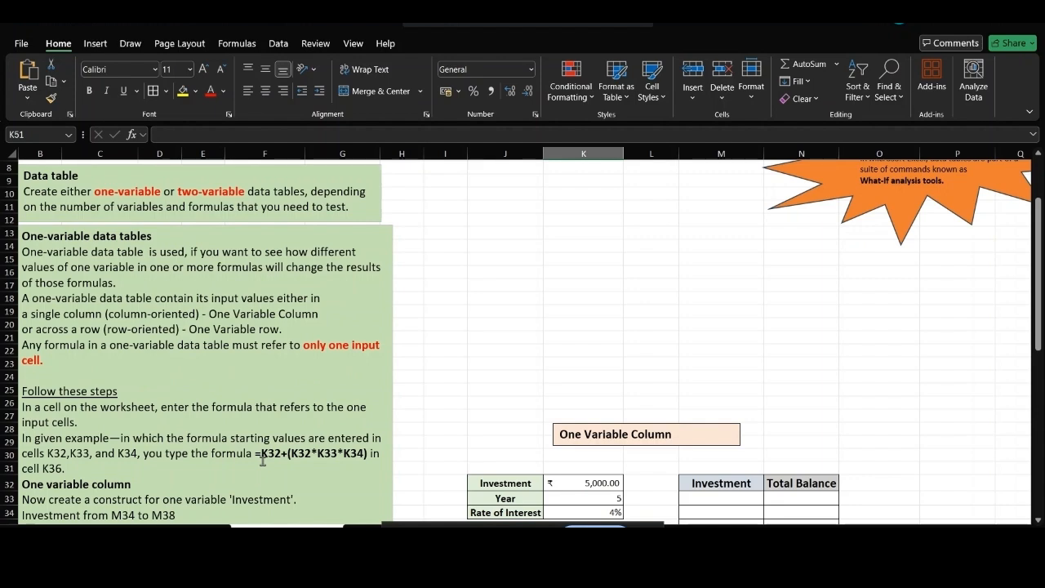
scroll(263, 461, "down", 3)
scroll(263, 461, "down", 2)
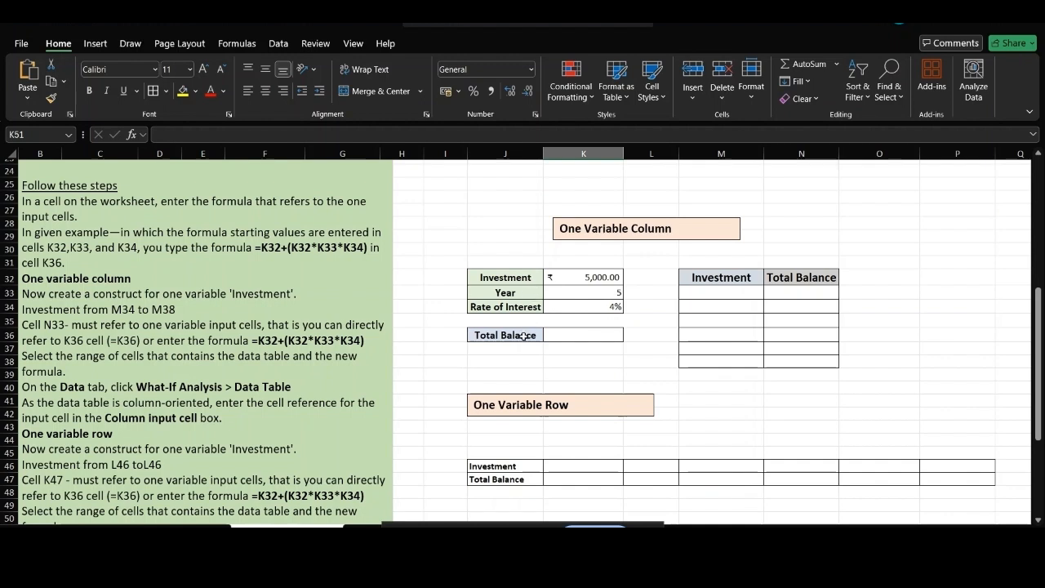
Enter =K32+(K32*K33*K34) in K36 so Total Balance shows 6,000.00.
left_click(581, 338)
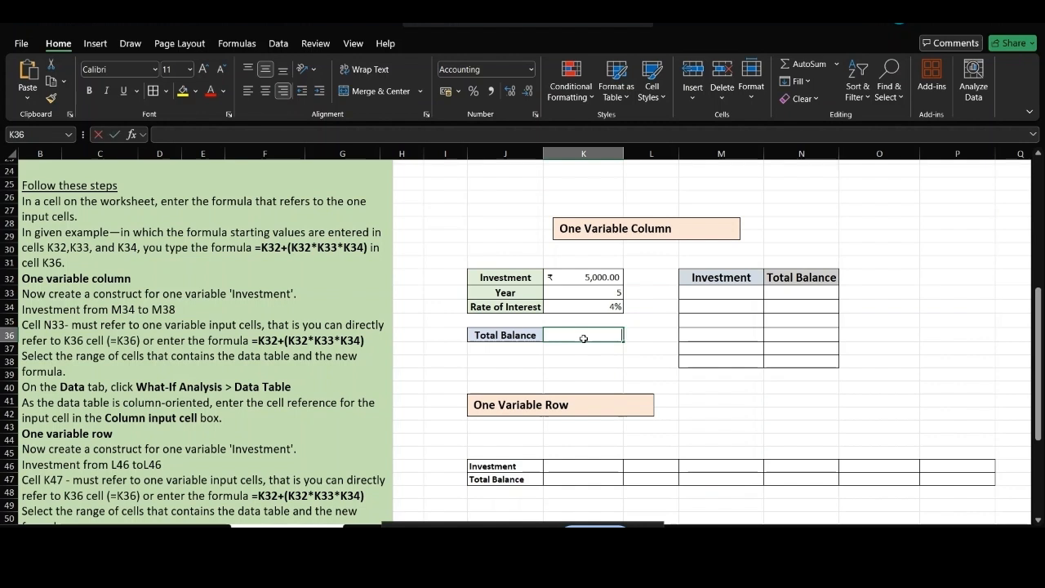
type("=")
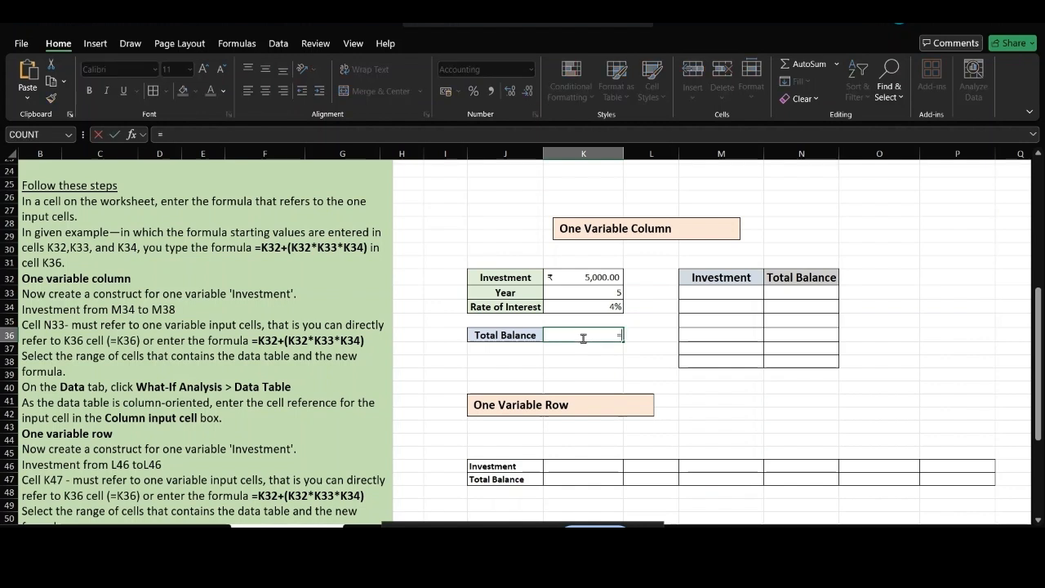
left_click(604, 276)
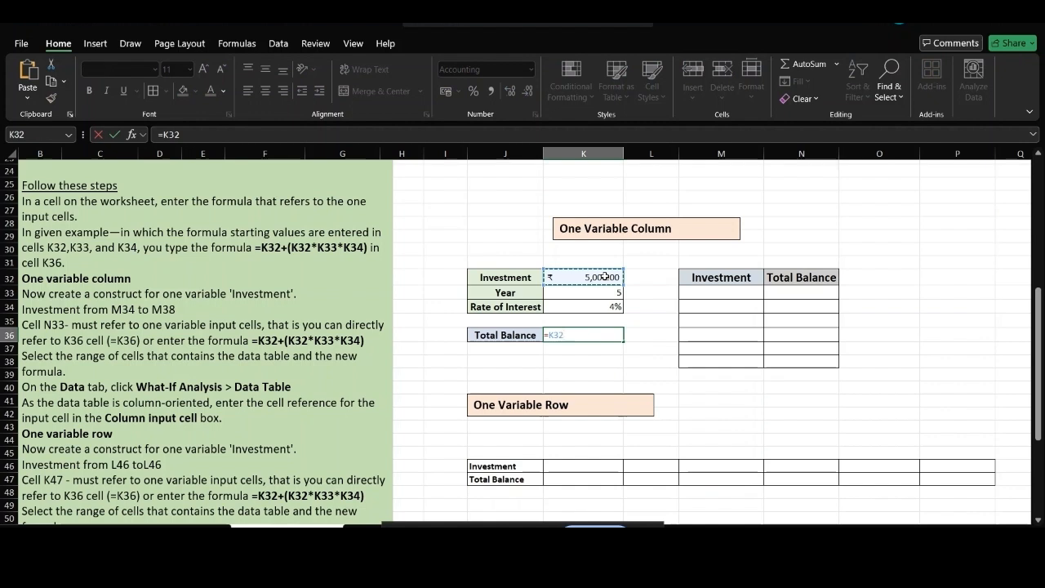
type("+(")
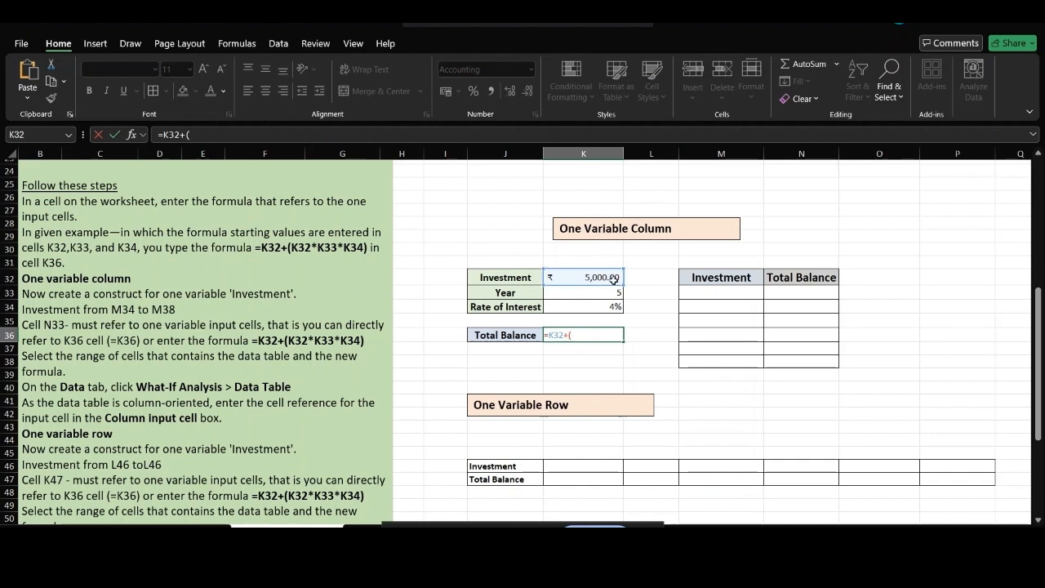
left_click(614, 279)
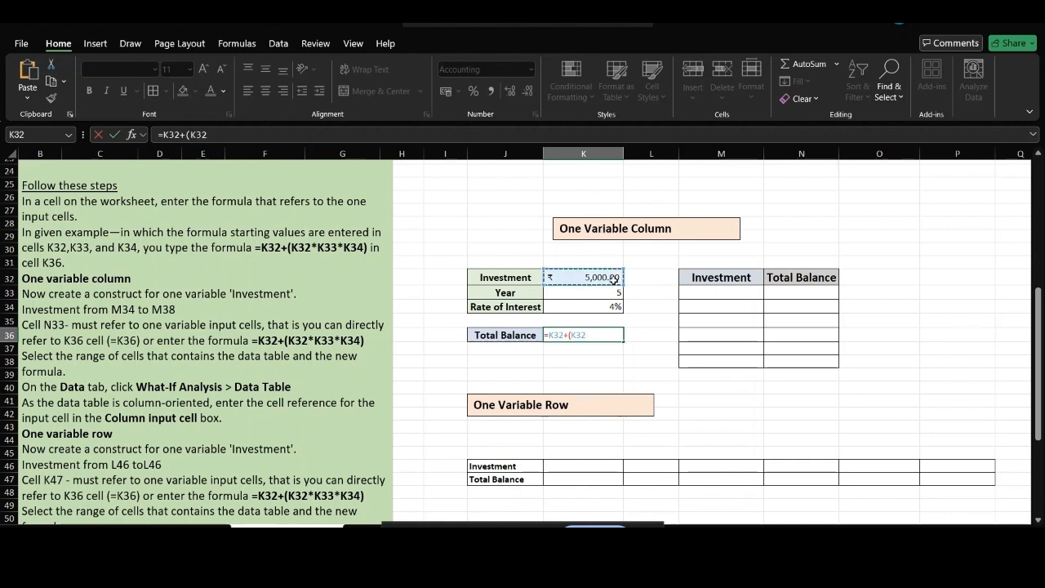
type("*")
left_click(609, 294)
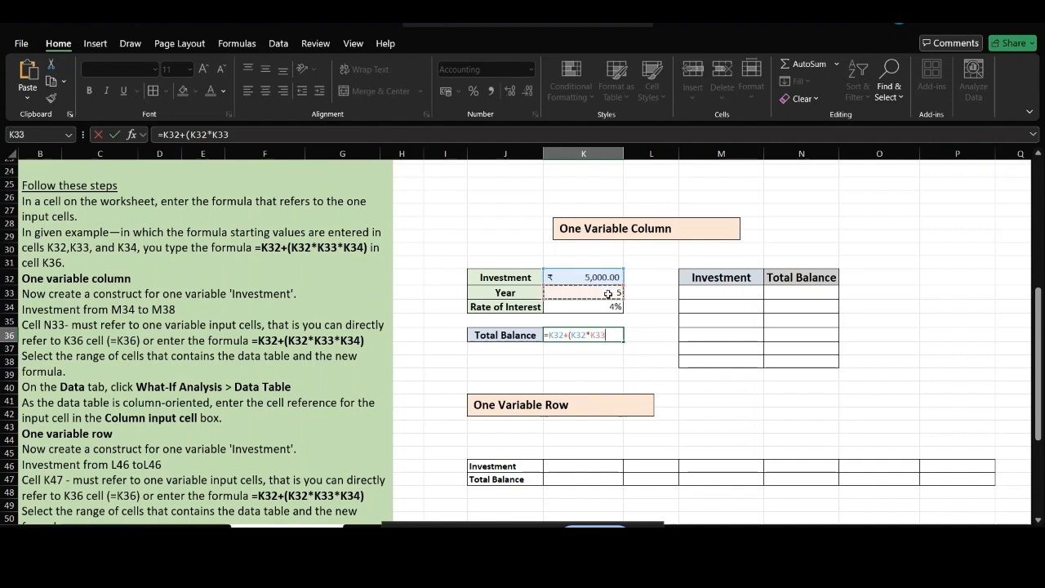
type("*")
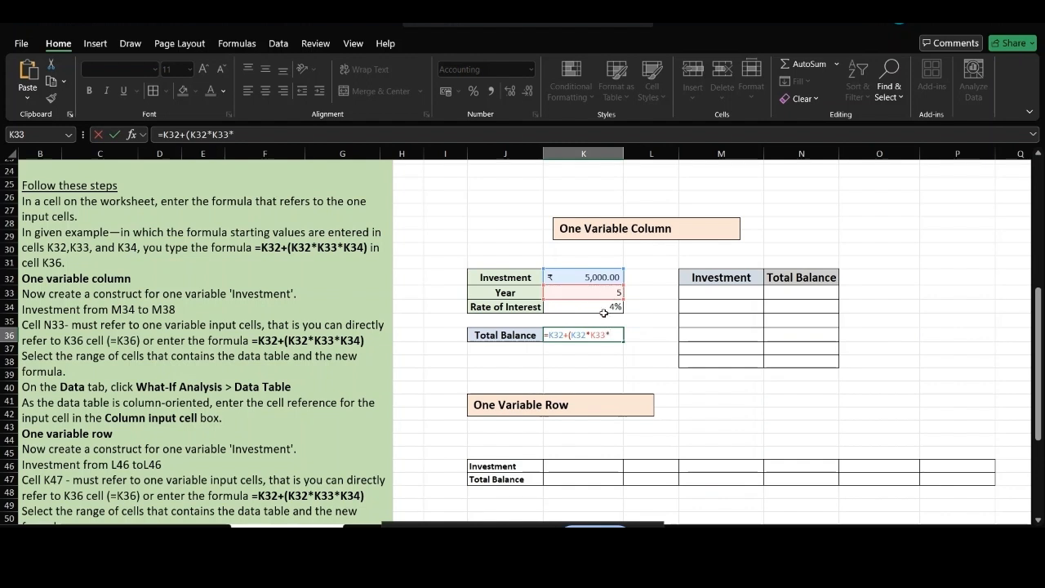
left_click(604, 315)
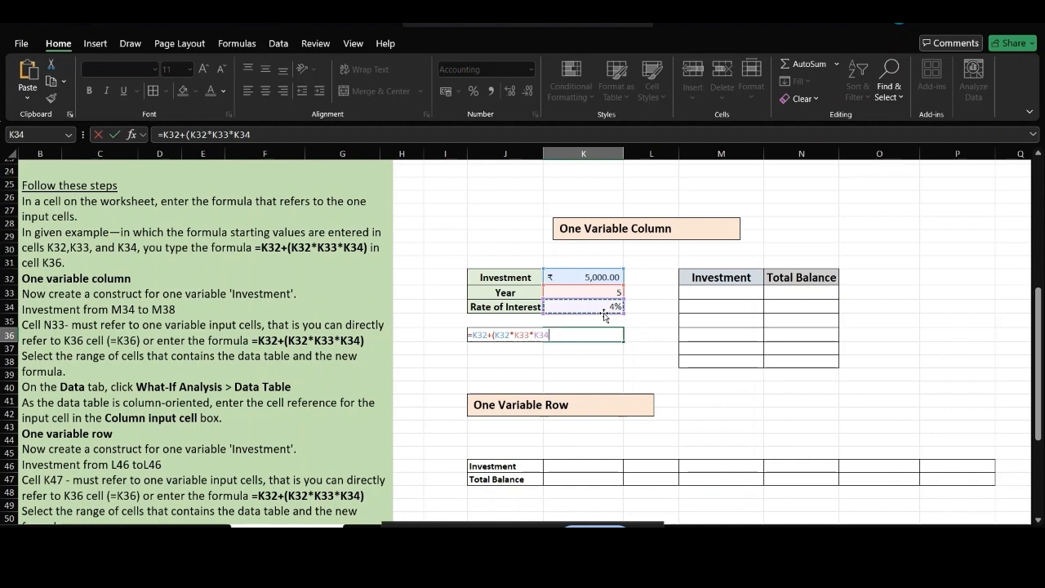
type(")")
key("Return")
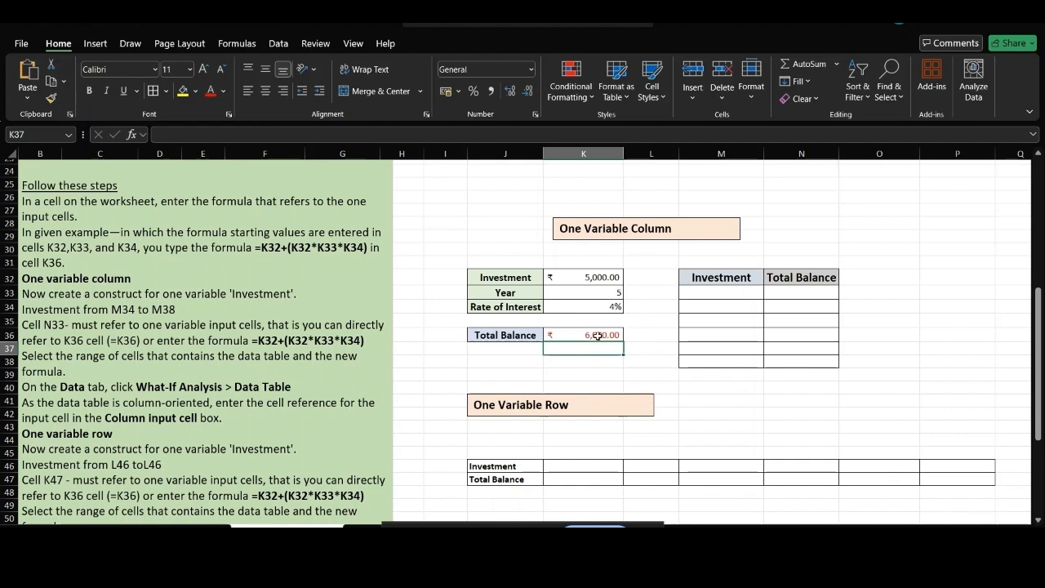
Enter '5000 (current)' as the first Investment value in M33.
left_click(710, 293)
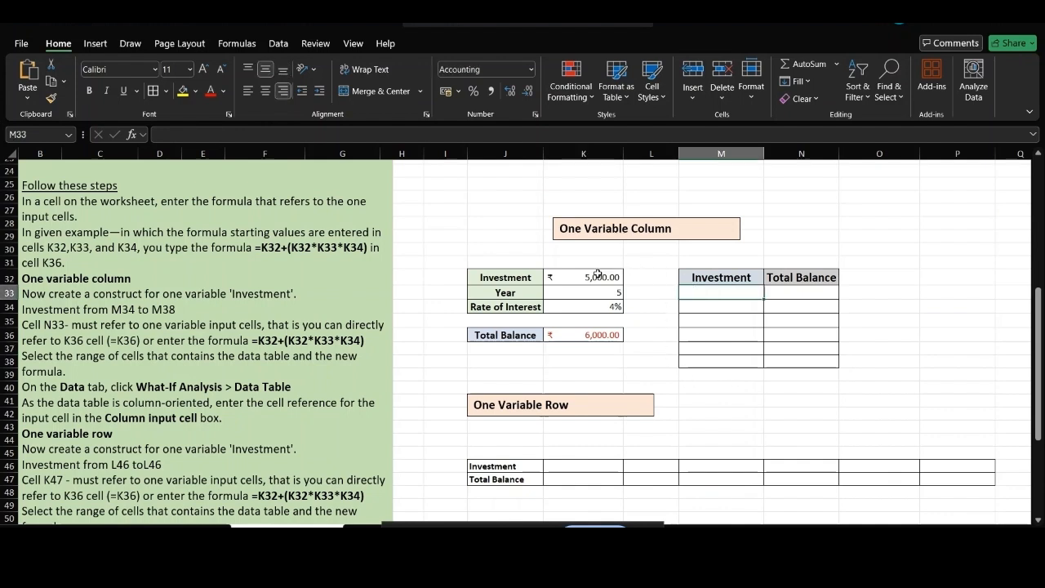
double_click(687, 294)
type("5000")
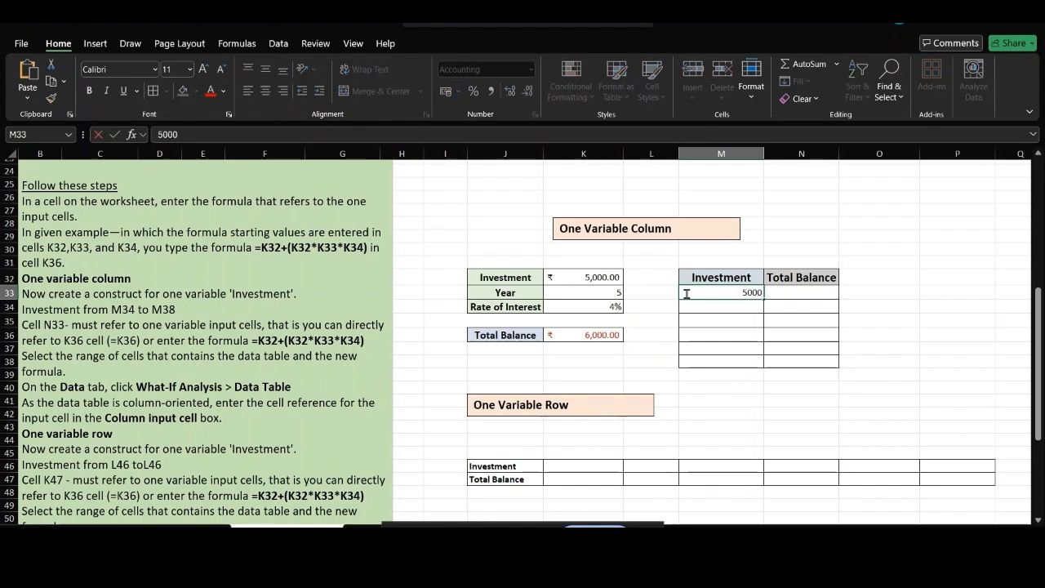
type(" (current)")
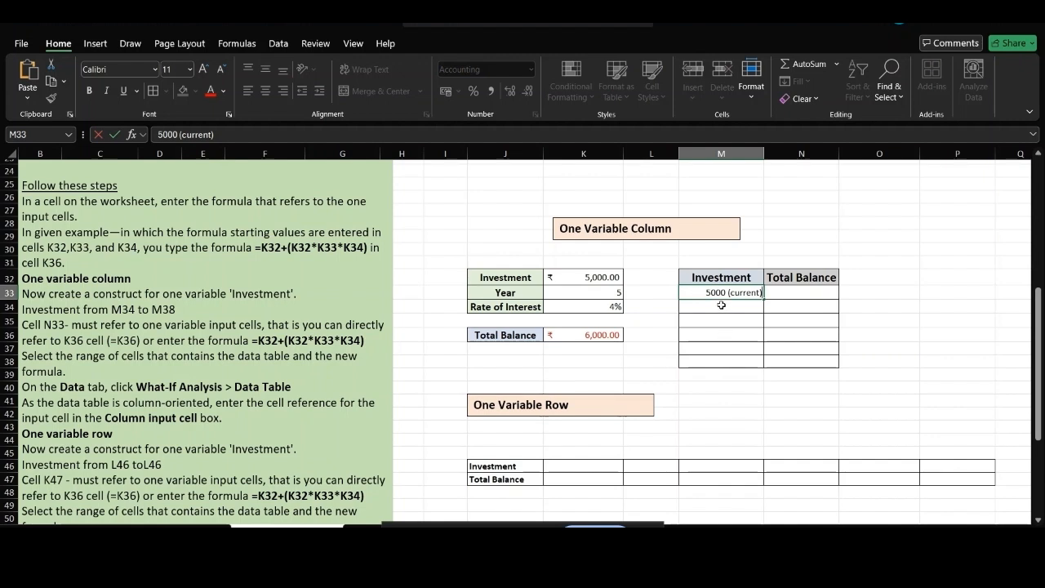
List investments 4000, 6000, 7000, 8000 and 90000 in cells M34:M38.
left_click(721, 304)
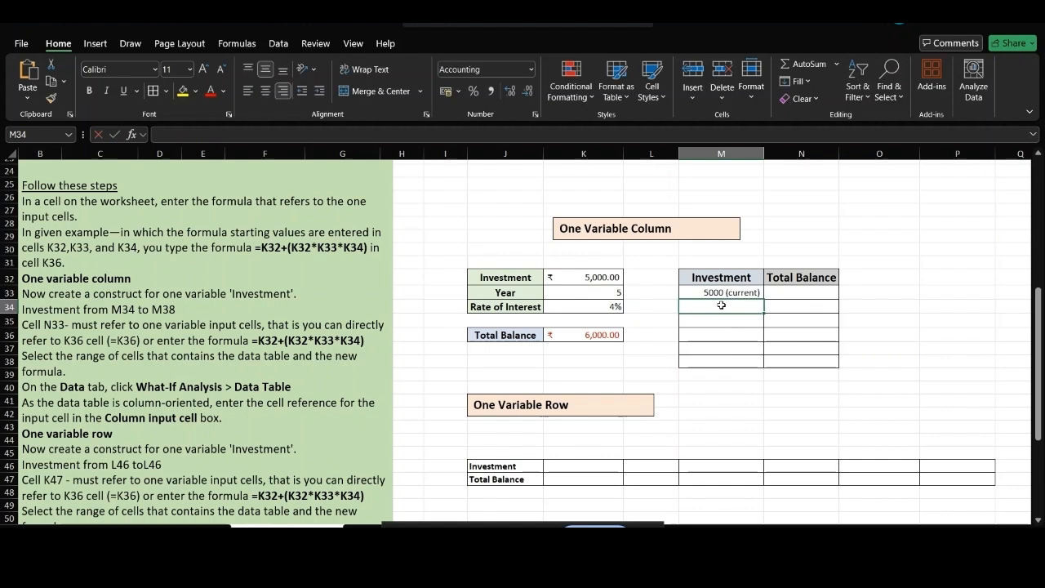
type("4000")
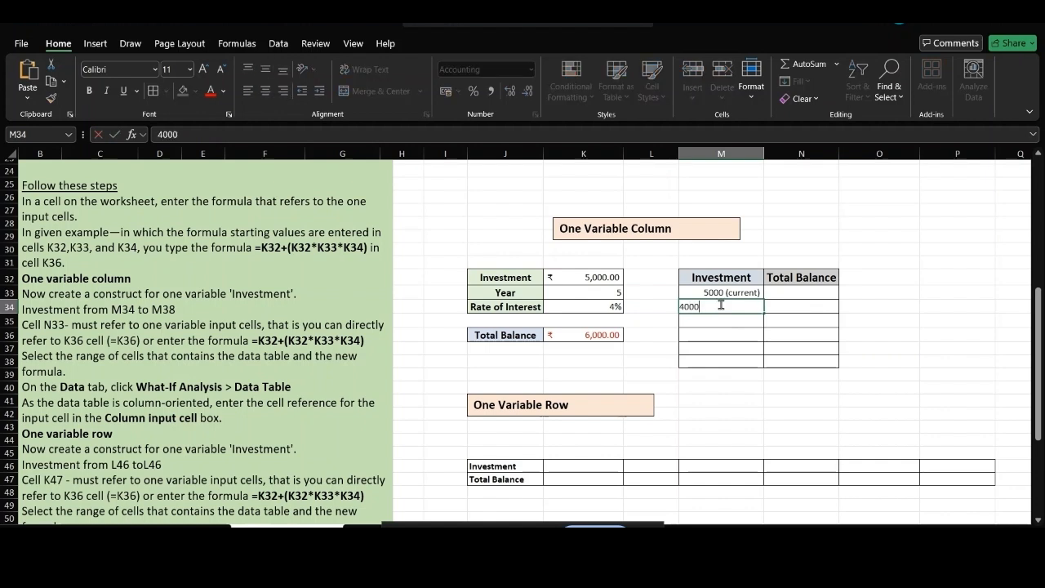
key("Return")
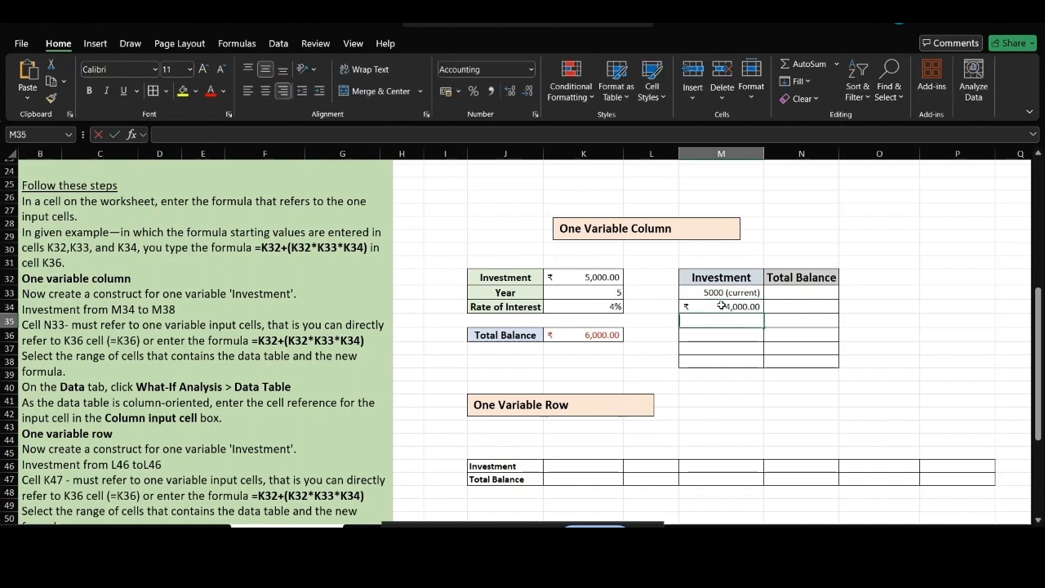
type("6000")
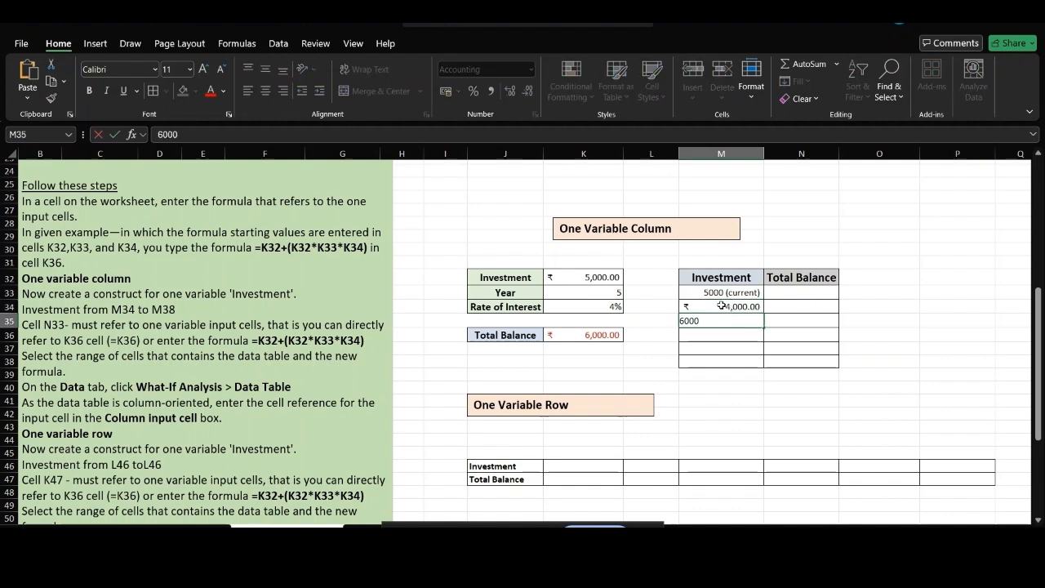
key("Return")
type("70000")
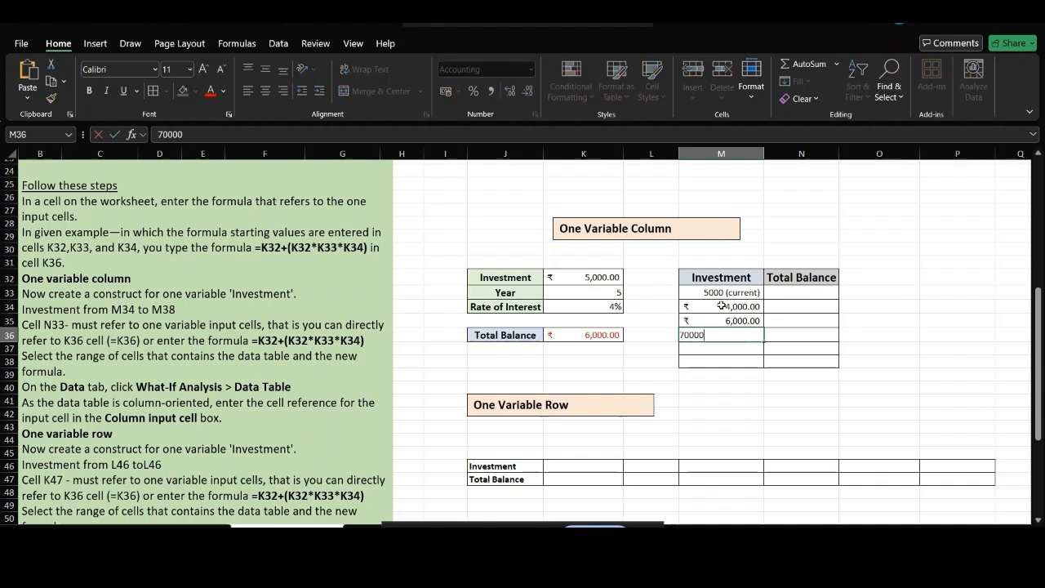
key("BackSpace")
key("Return")
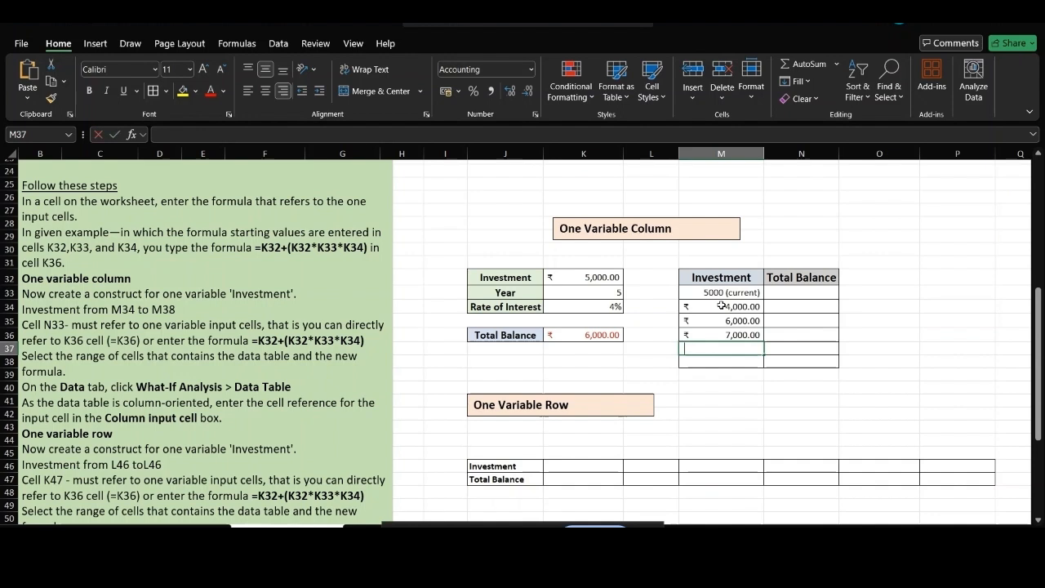
type("8000")
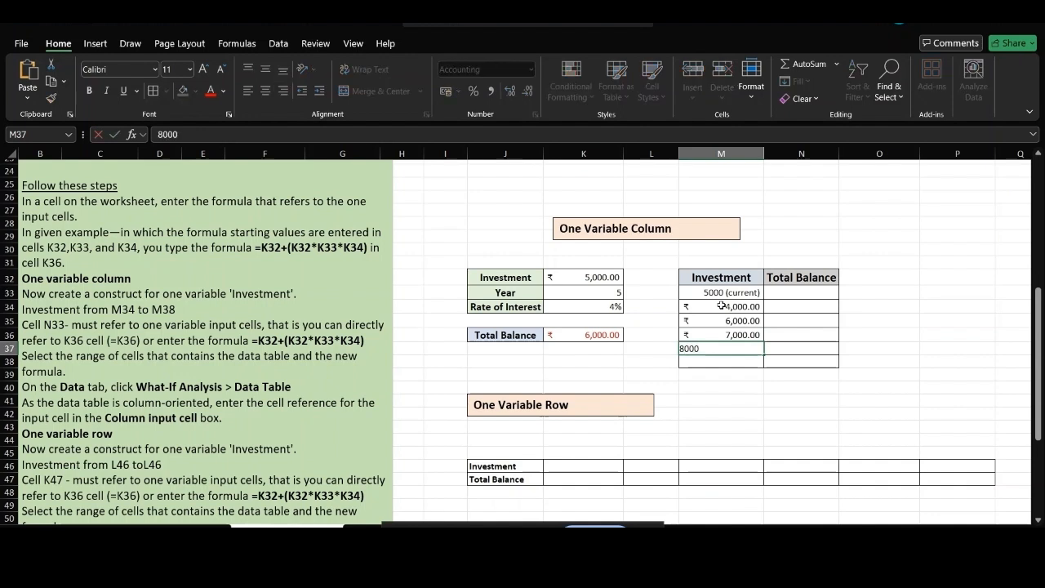
key("Return")
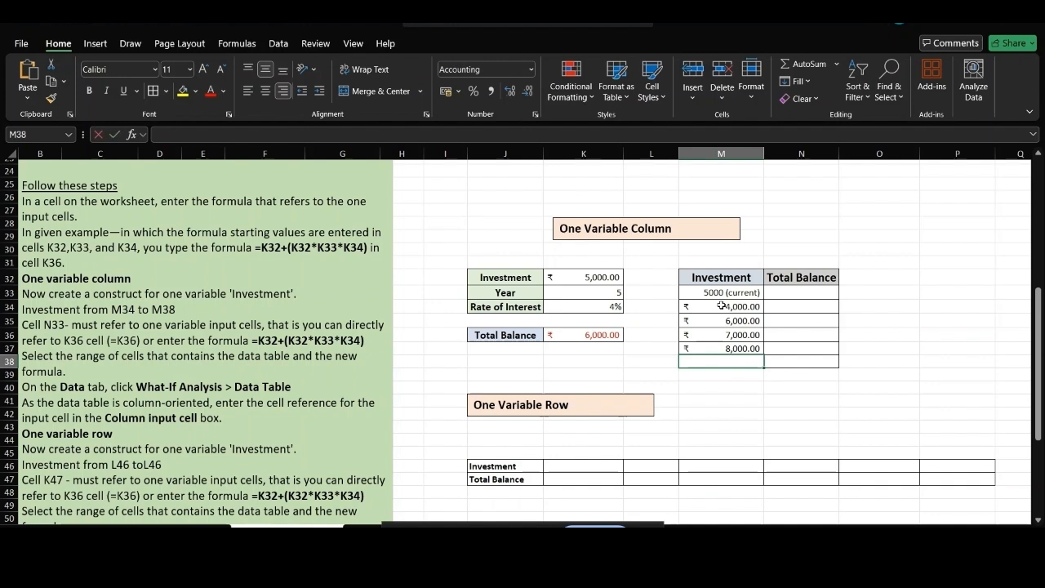
type("90000")
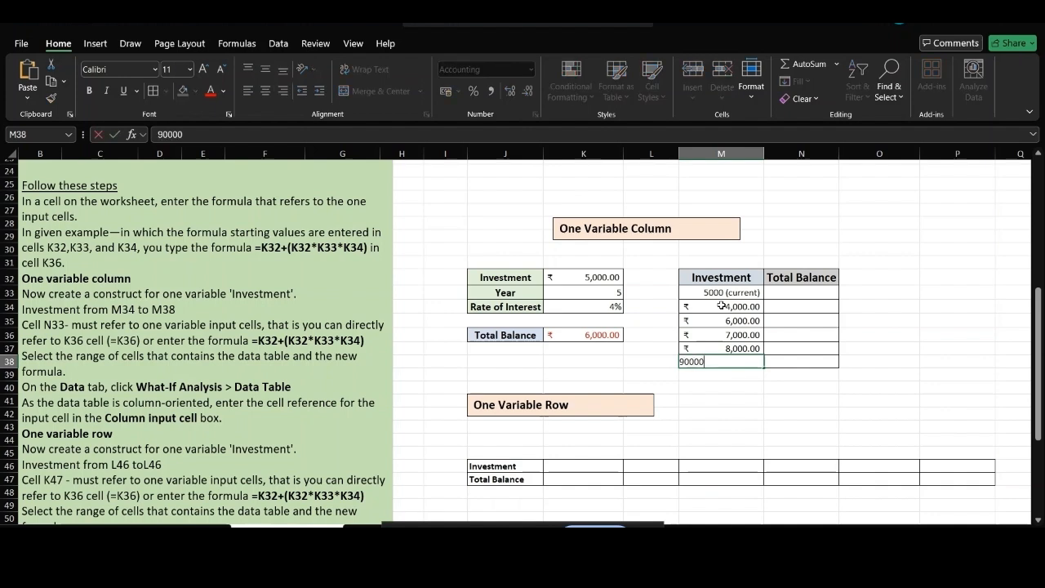
key("Return")
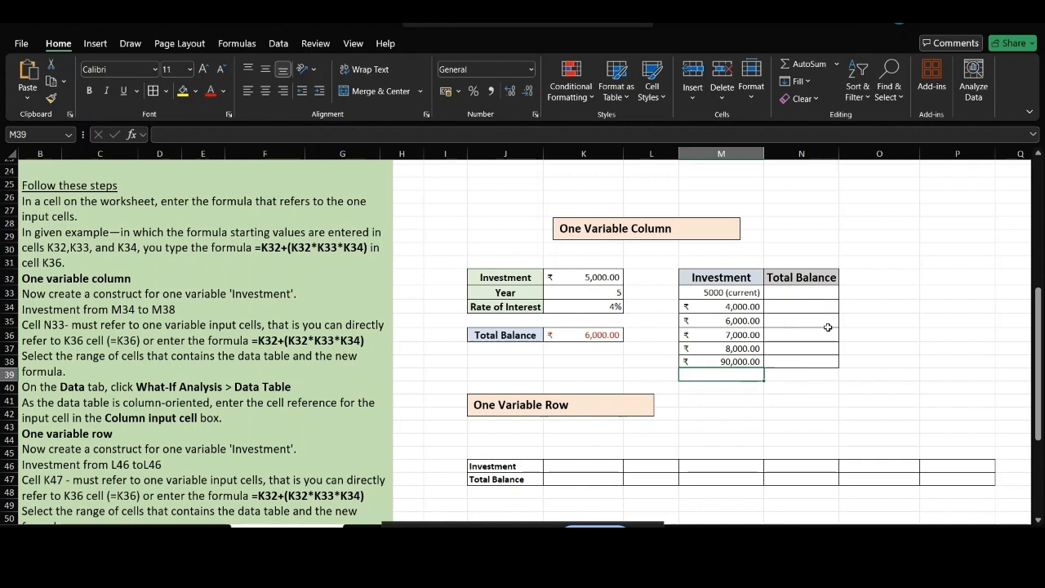
left_click(802, 293)
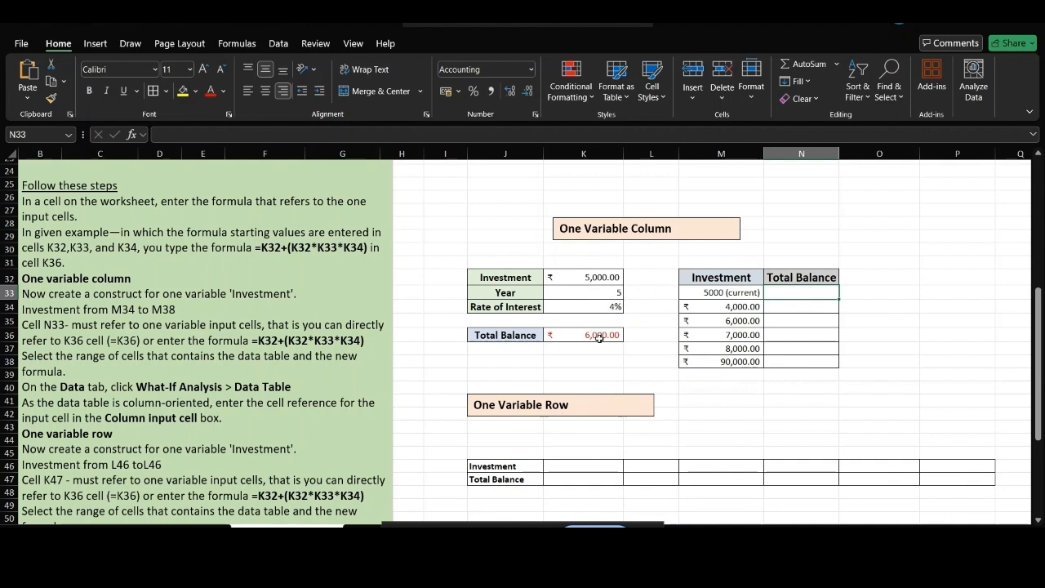
Link N33 to the Total Balance with =K36 and select the M33:N38 table range.
double_click(783, 291)
type("=")
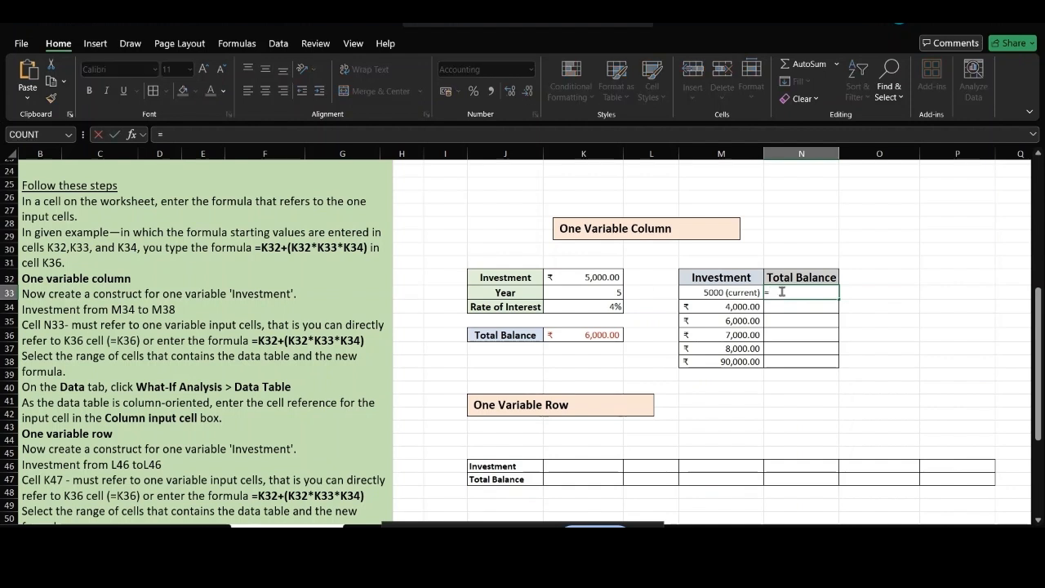
type("k36")
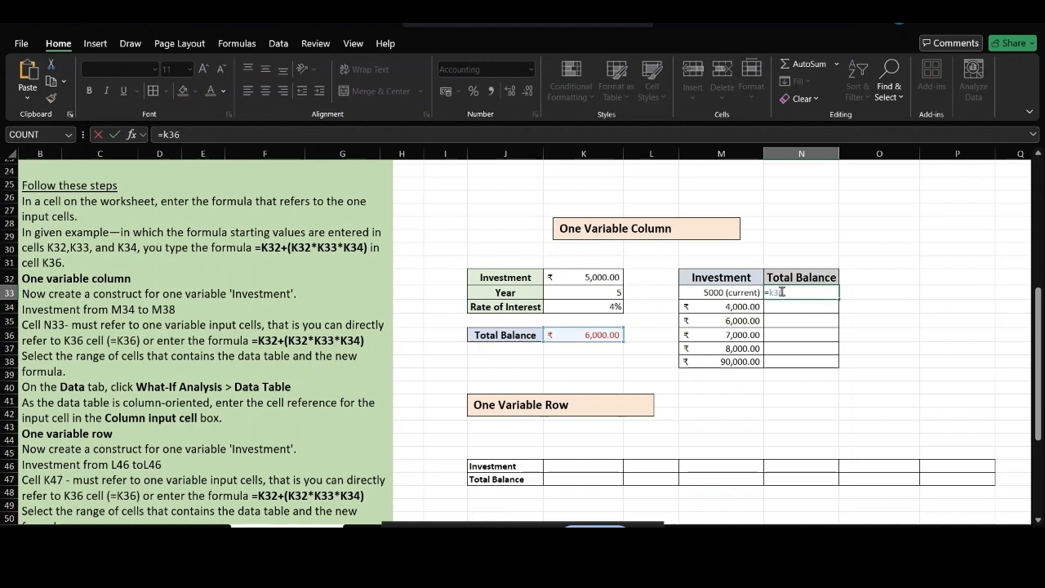
key("Return")
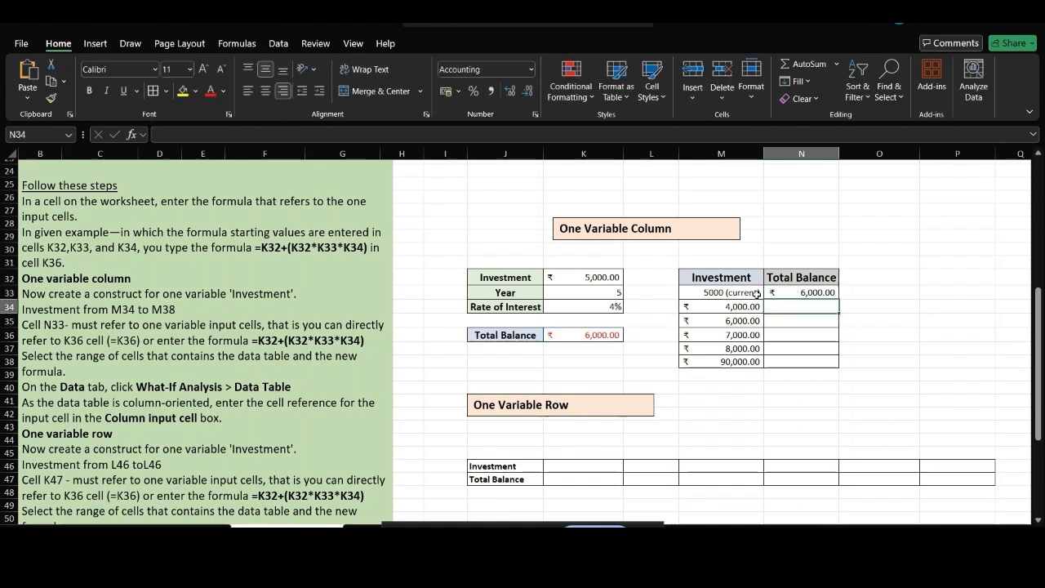
left_click(703, 294)
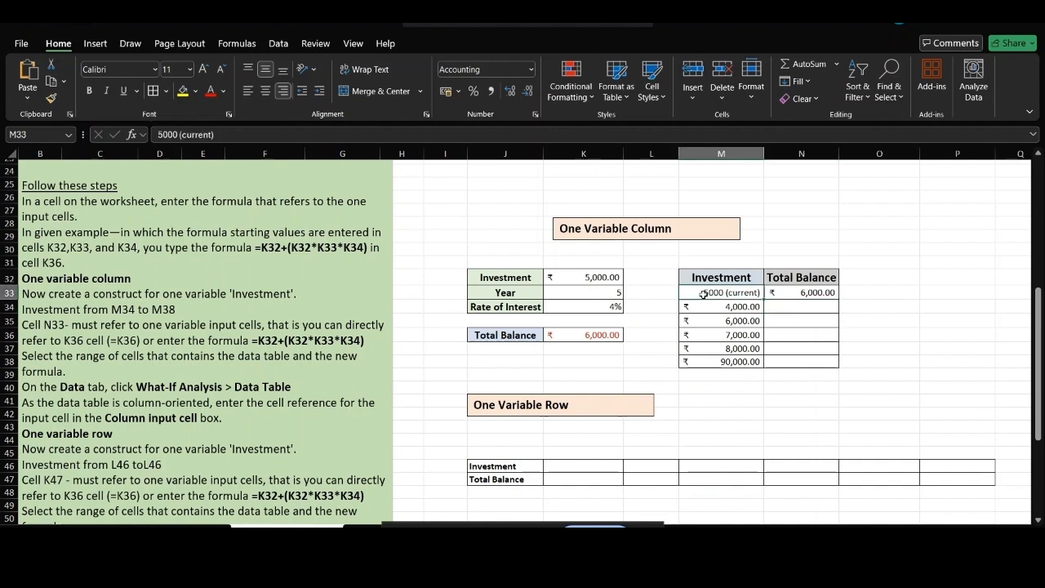
key("shift+Right")
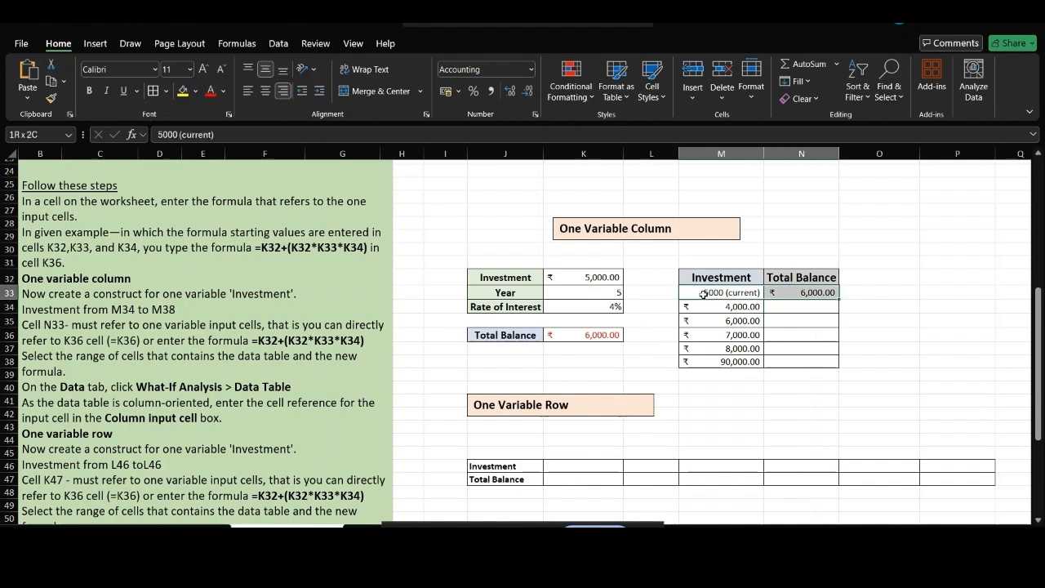
key("shift+Down")
key("shift+Down")
key("shift+Down")
key("shift+Down")
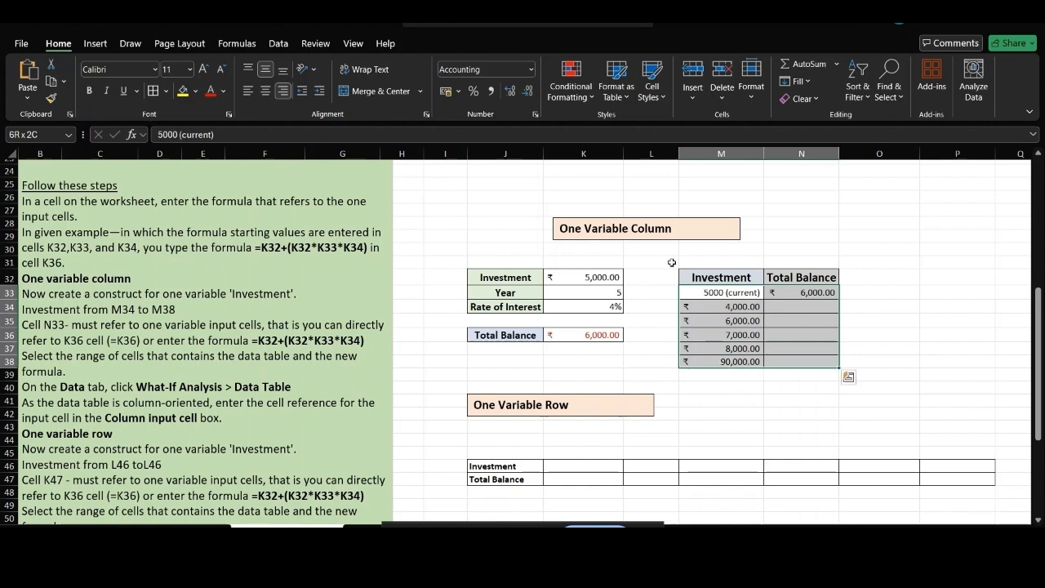
Build a What-If data table with K32 as the column input cell.
left_click(278, 44)
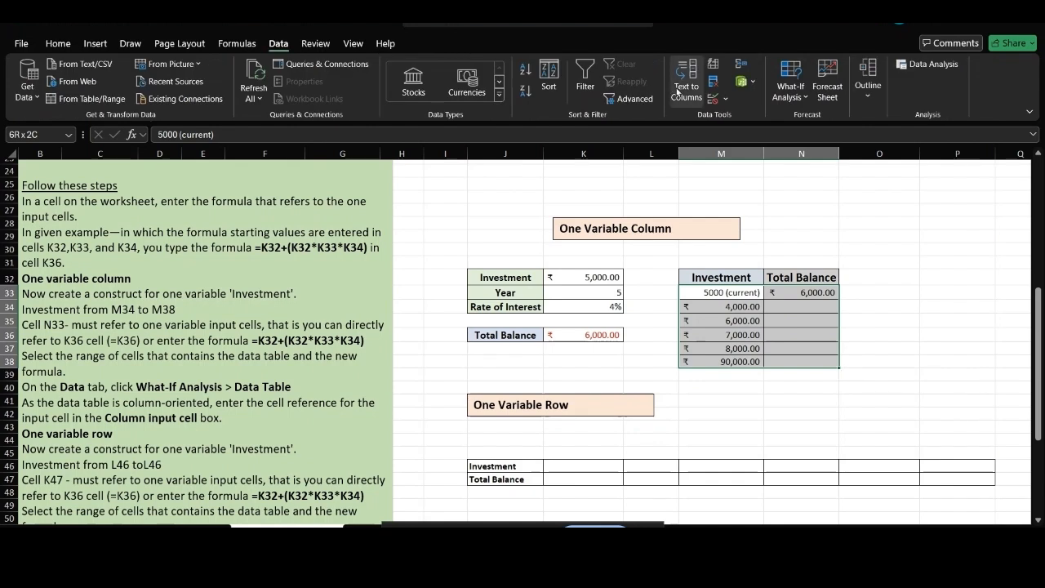
left_click(803, 98)
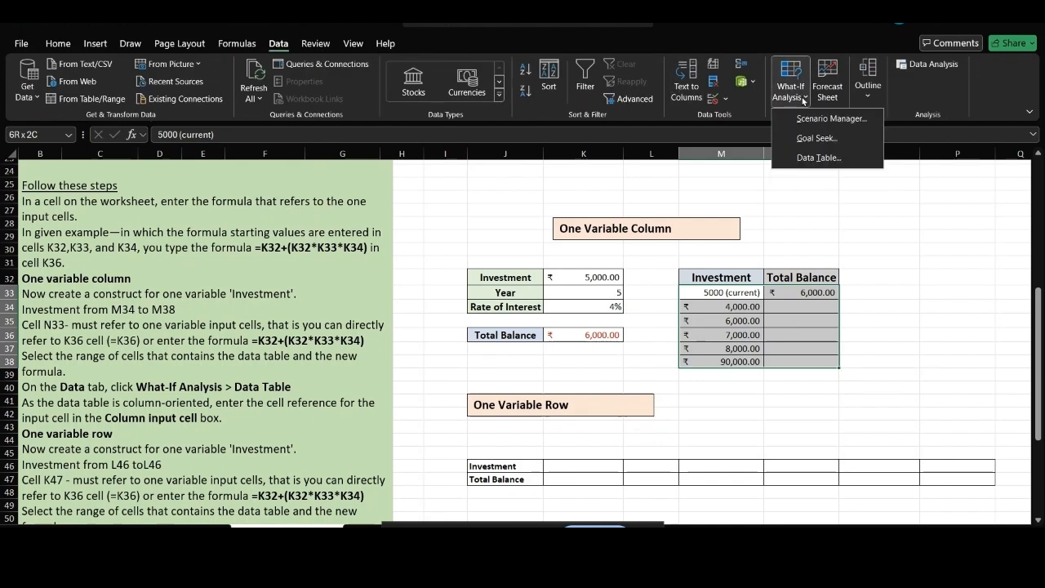
left_click(818, 158)
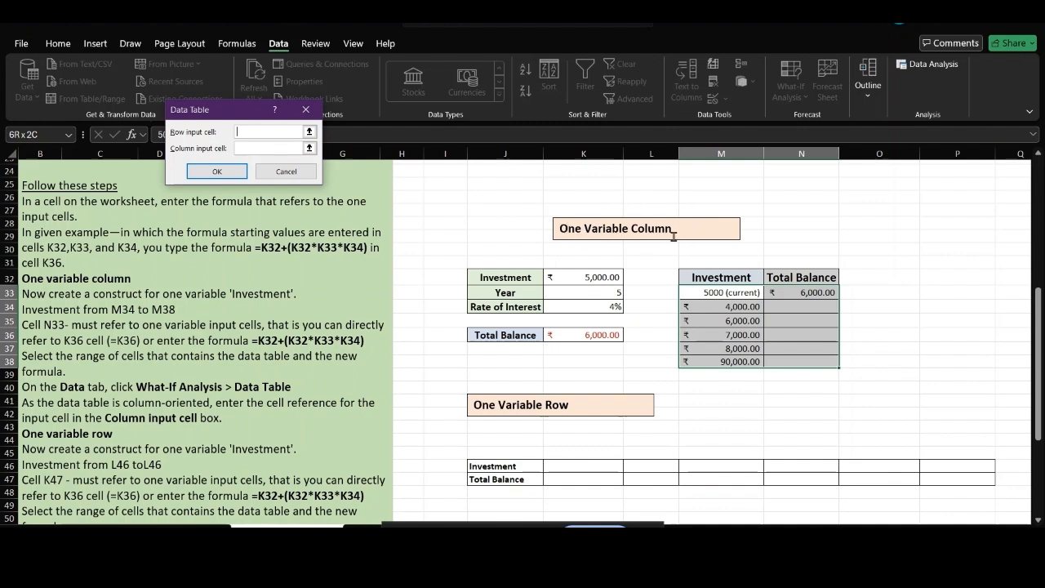
left_click(271, 148)
left_click(590, 282)
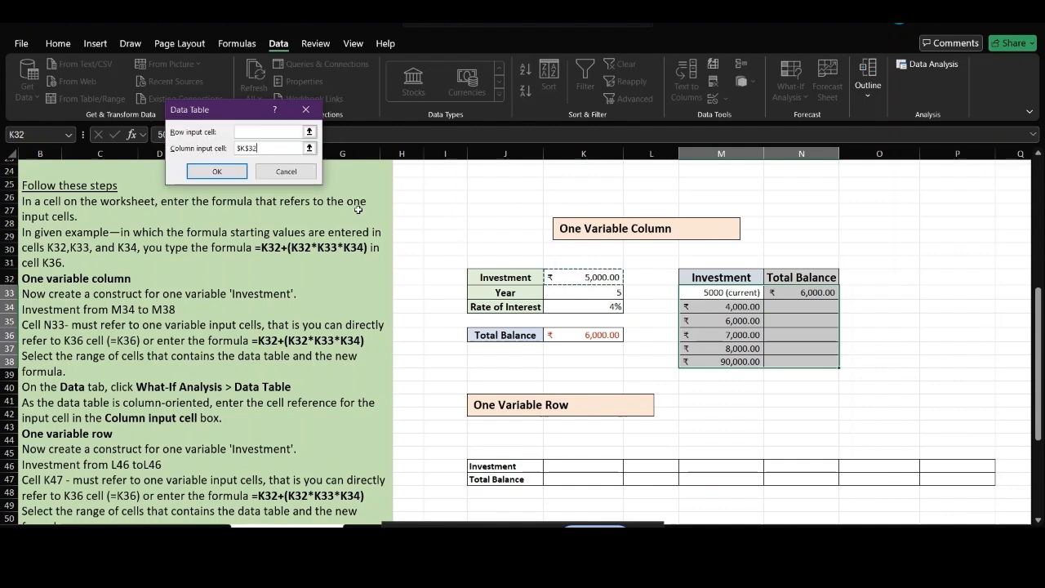
left_click(216, 171)
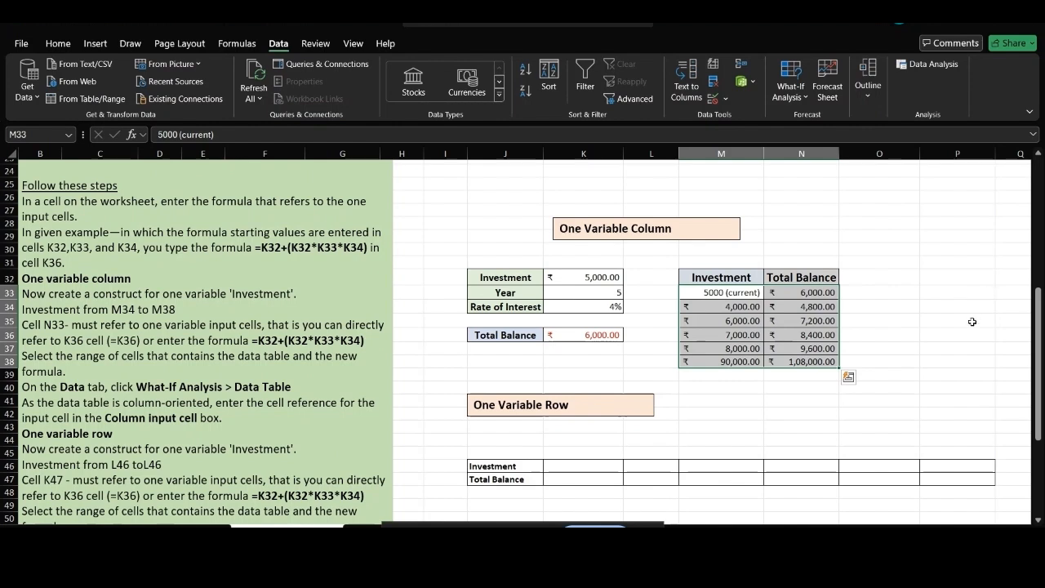
left_click(943, 349)
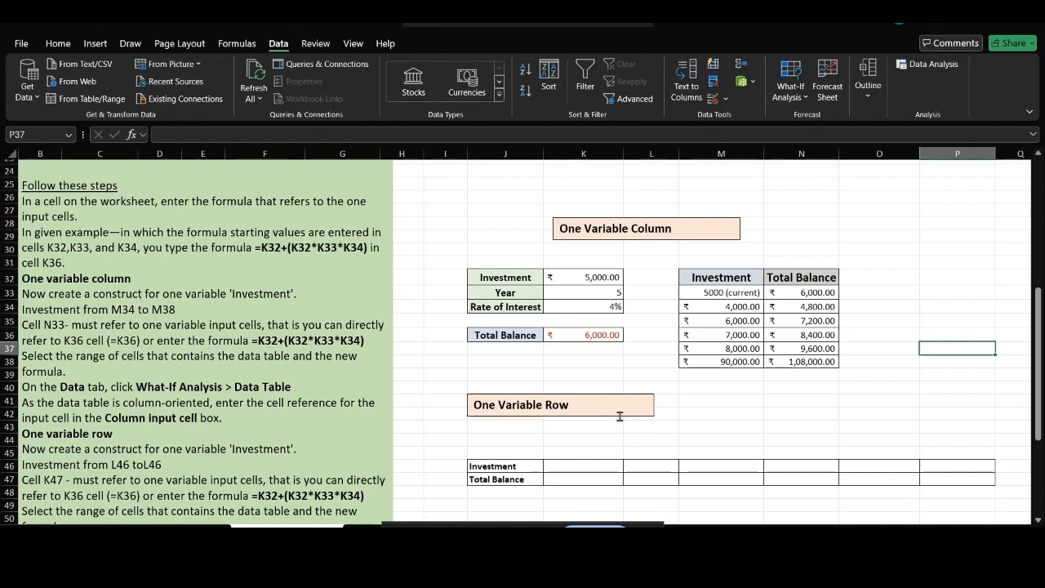
Enter 5000 as the first investment in K46 of the One Variable Row grid.
scroll(619, 416, "down", 1)
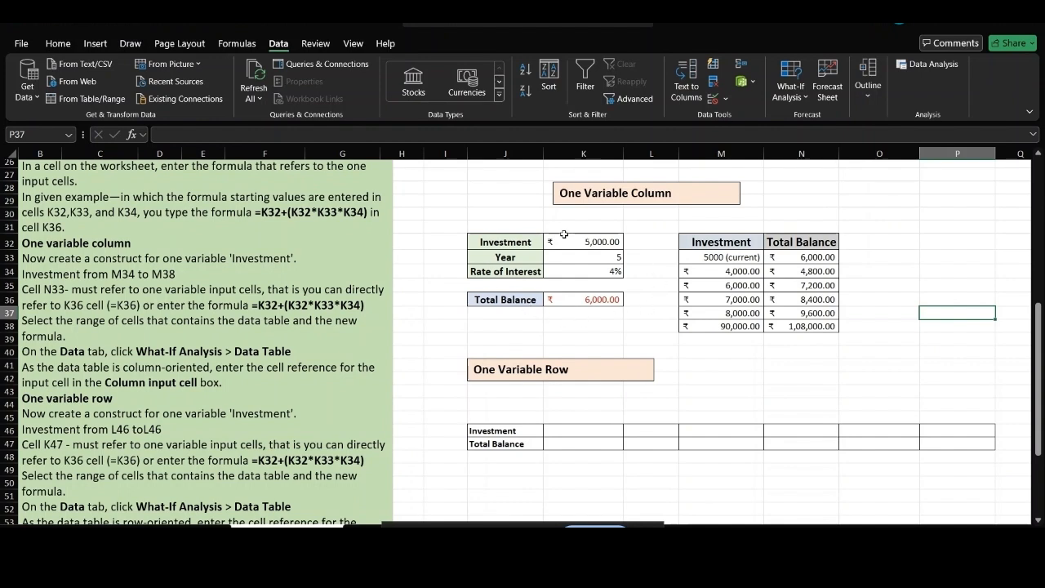
left_click(604, 299)
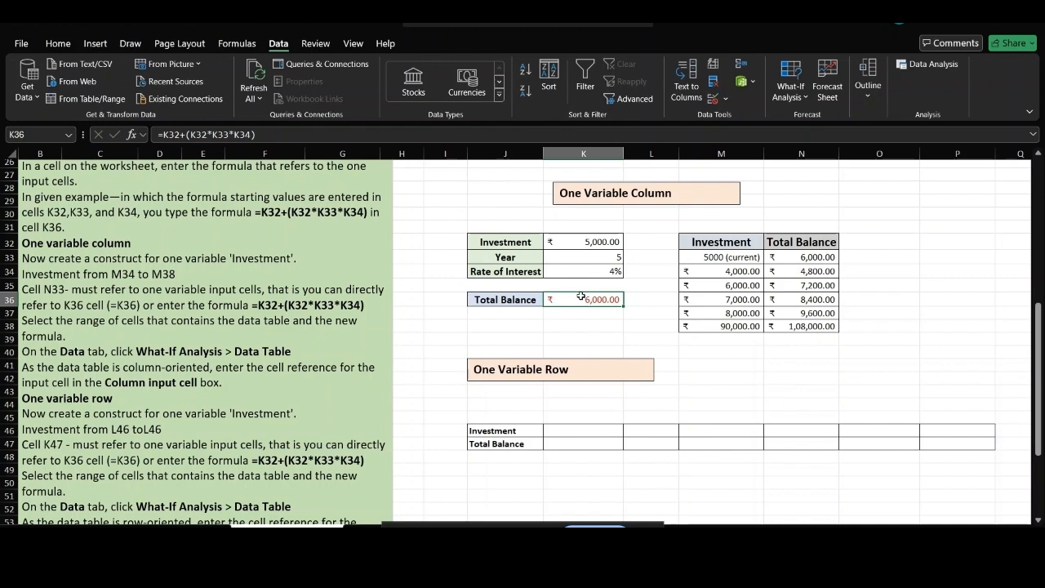
left_click(505, 433)
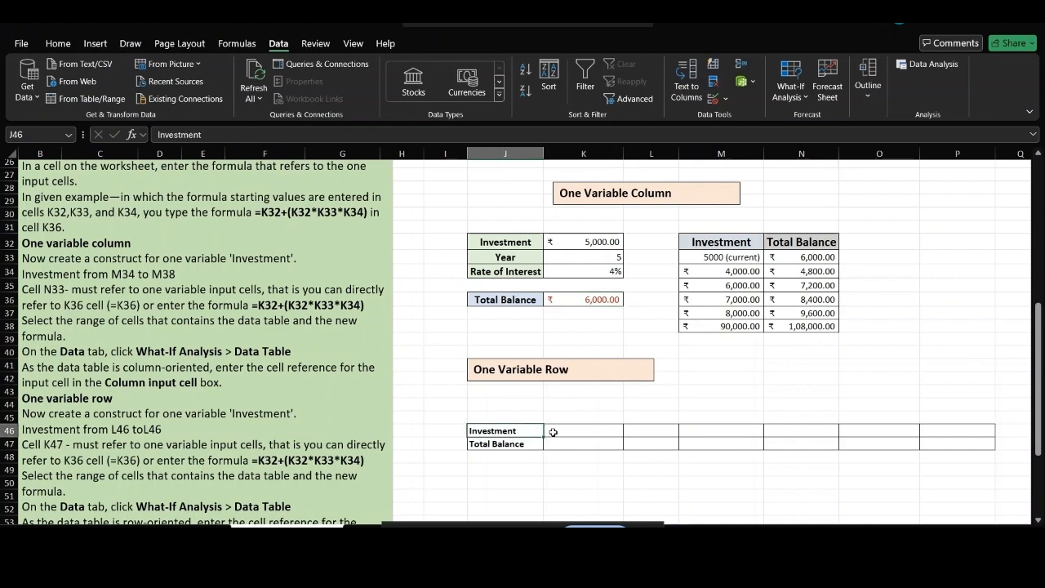
left_click(574, 432)
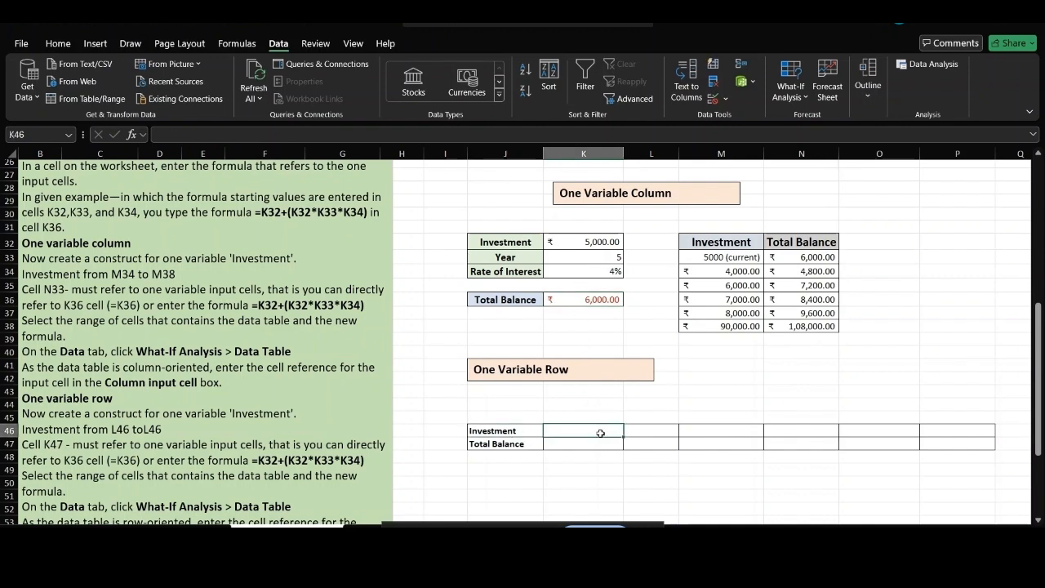
type("5000")
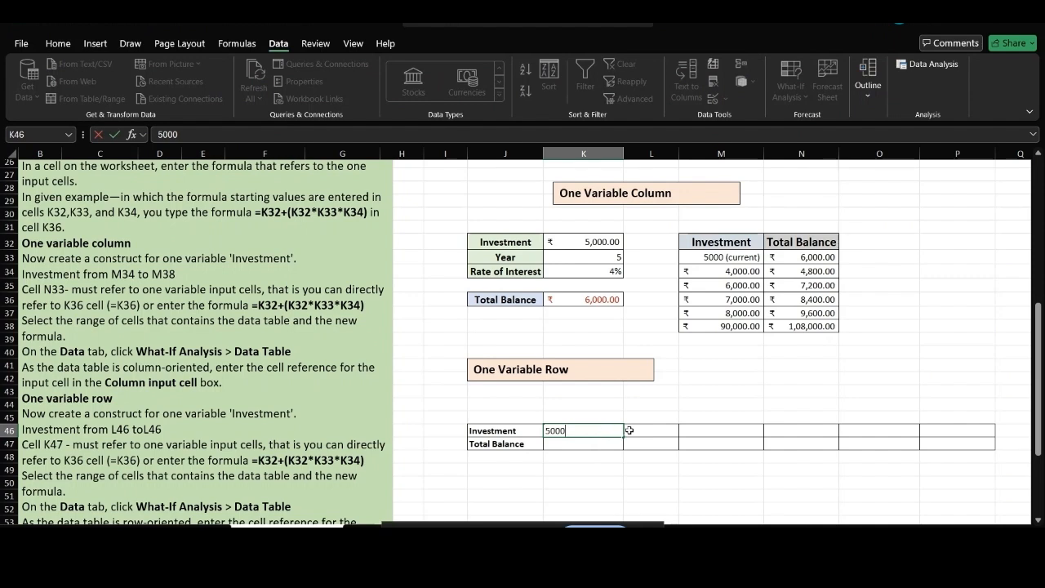
left_click(662, 431)
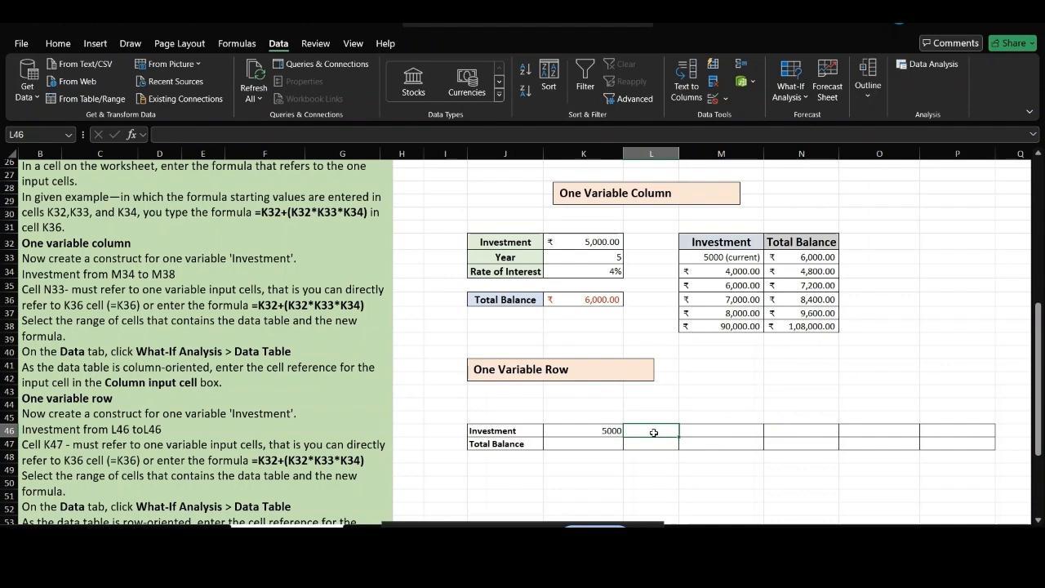
Fill L46:P46 with investments 6,000, 7,000, 8,000, 9,000 and 10,000.
type("6,00")
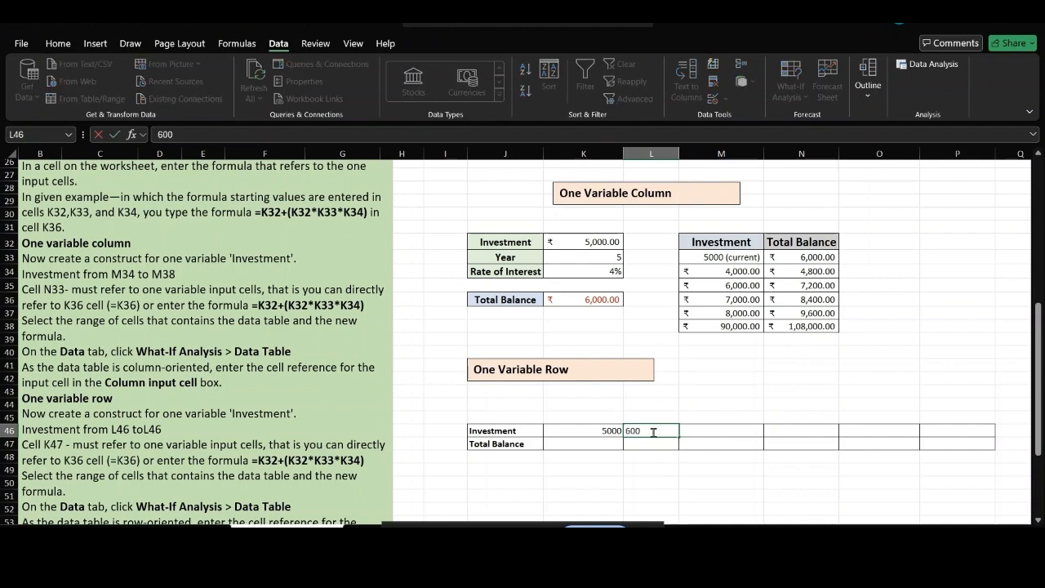
type("0")
key("Tab")
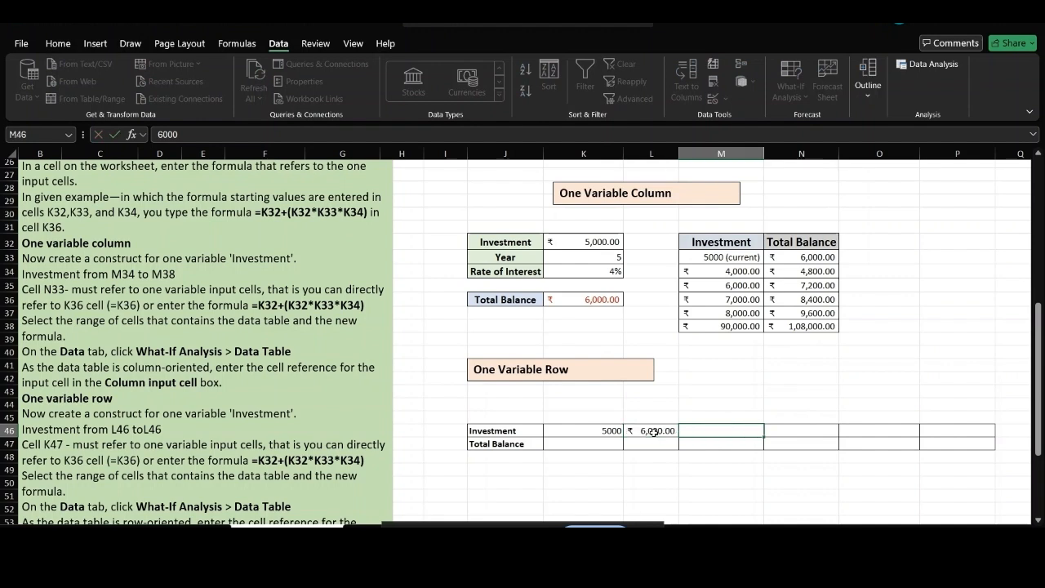
type("70000")
key("BackSpace")
key("Tab")
type("8000")
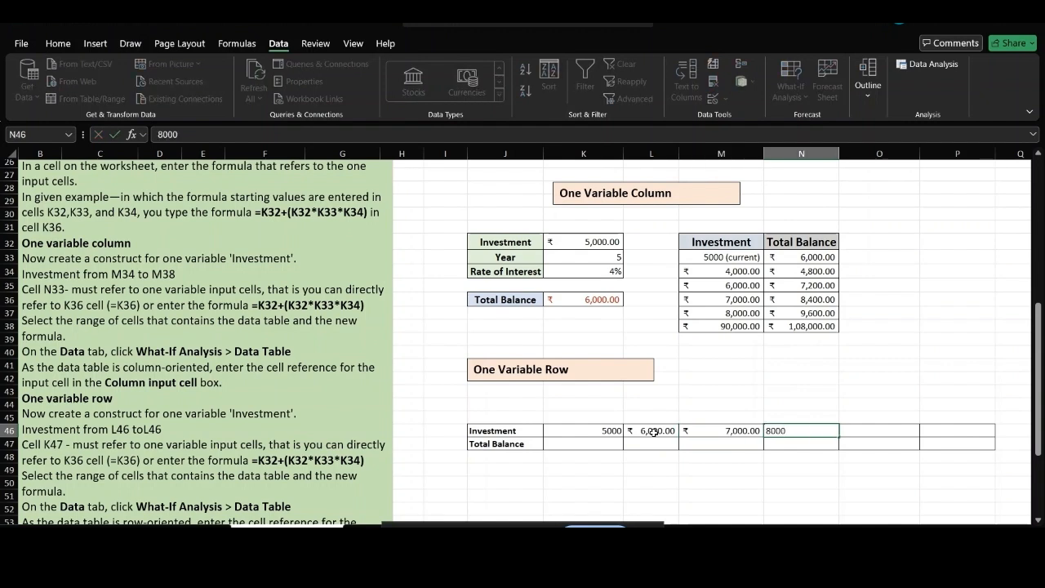
key("Tab")
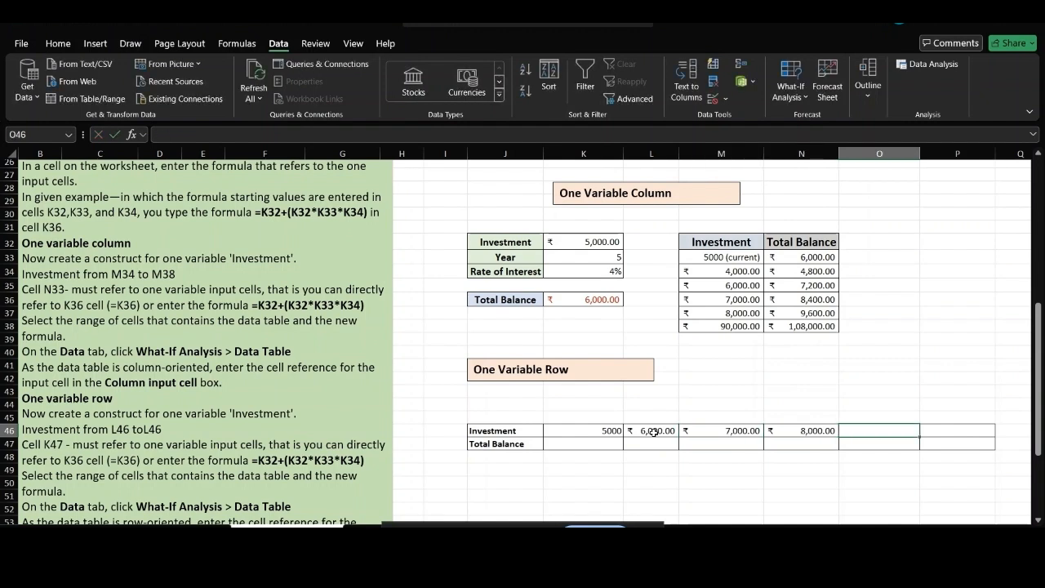
type("9000")
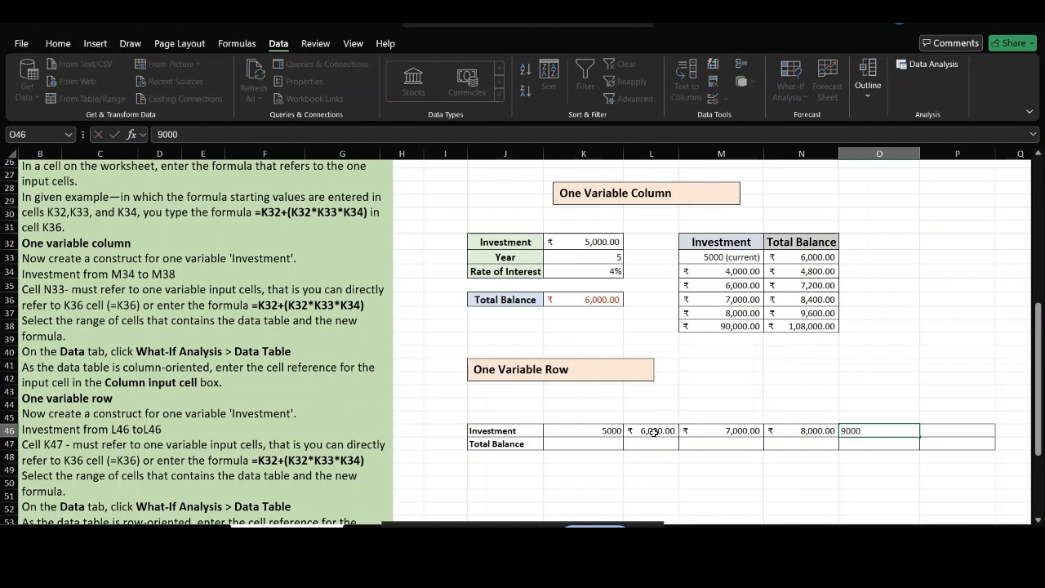
key("Tab")
type("1000")
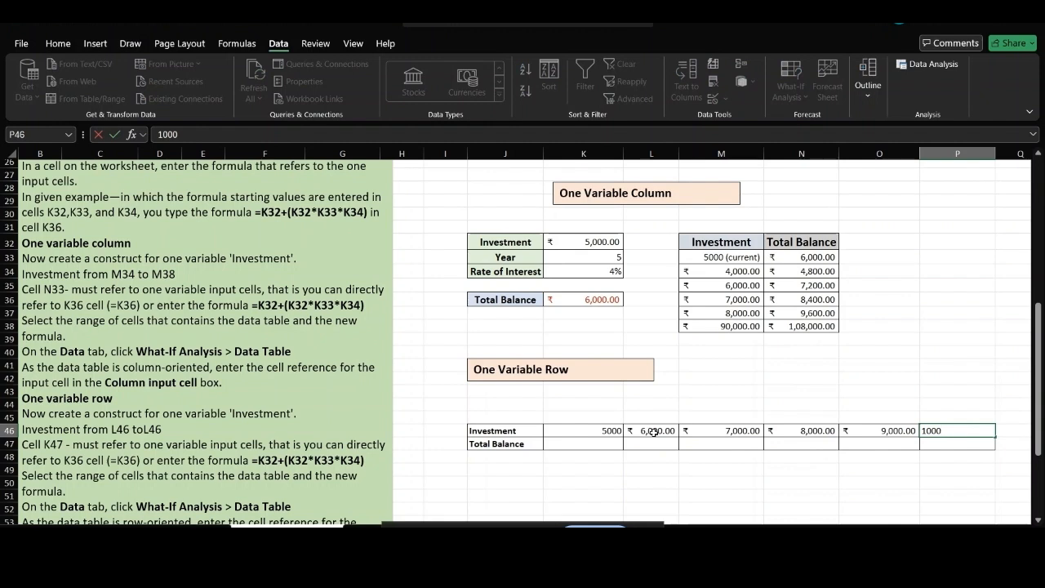
type("0")
left_click(589, 441)
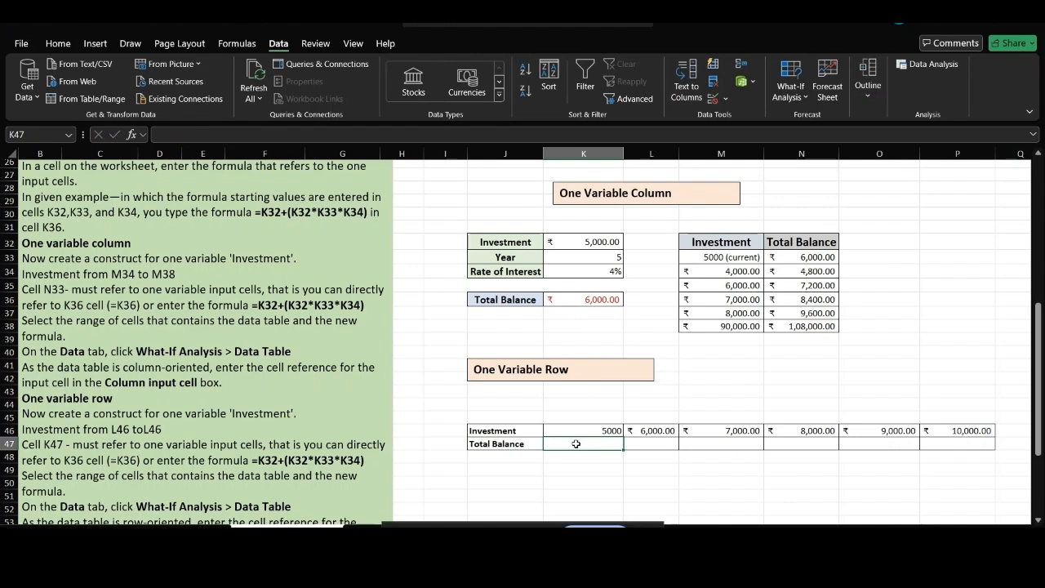
Enter =K36 in K47 so the row table's Total Balance shows ₹ 6,000.00.
type("=")
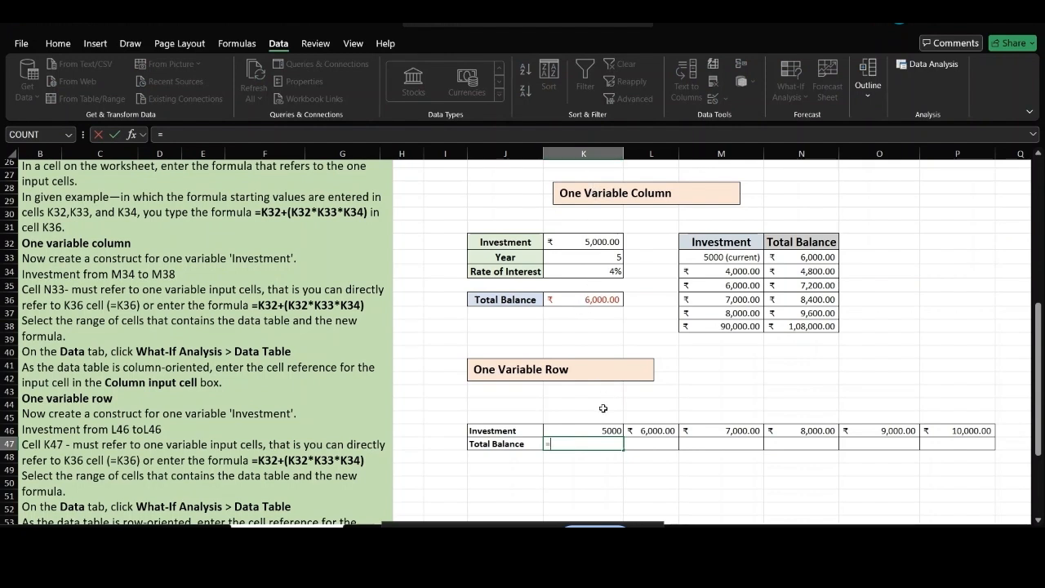
type("k36")
key("Return")
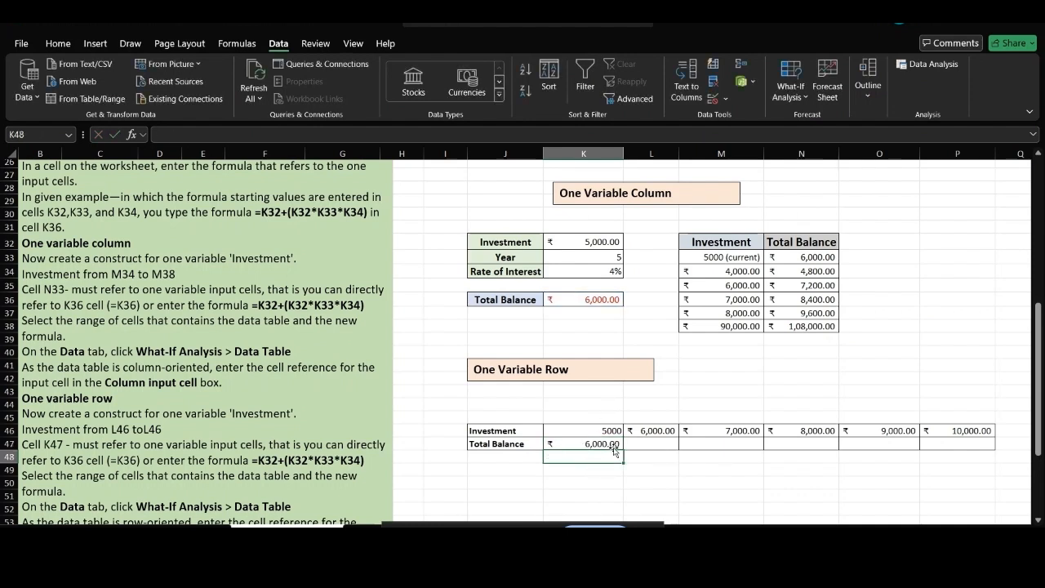
left_click(586, 433)
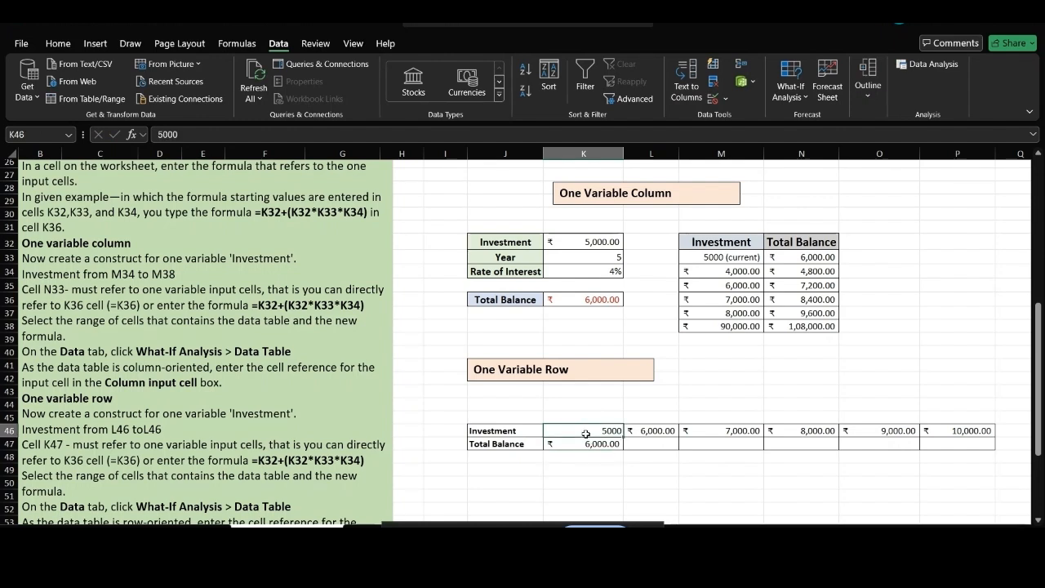
Make K46:P47 a one-variable data table with row input cell K32, then go to the two-variable sheet.
key("shift+Right")
key("shift+Right")
key("shift+Right")
key("shift+Right")
key("shift+Right")
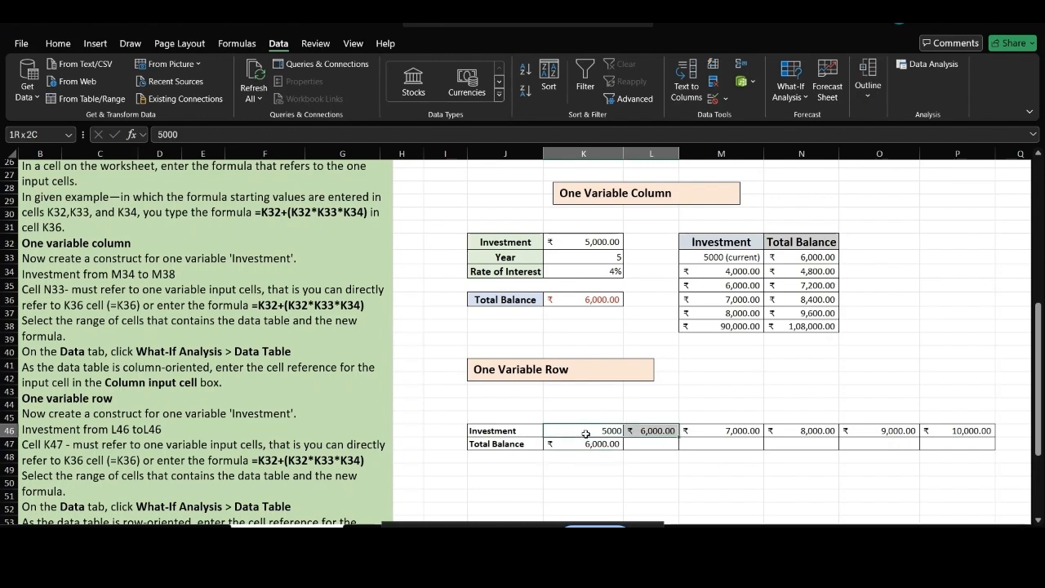
key("shift+Right")
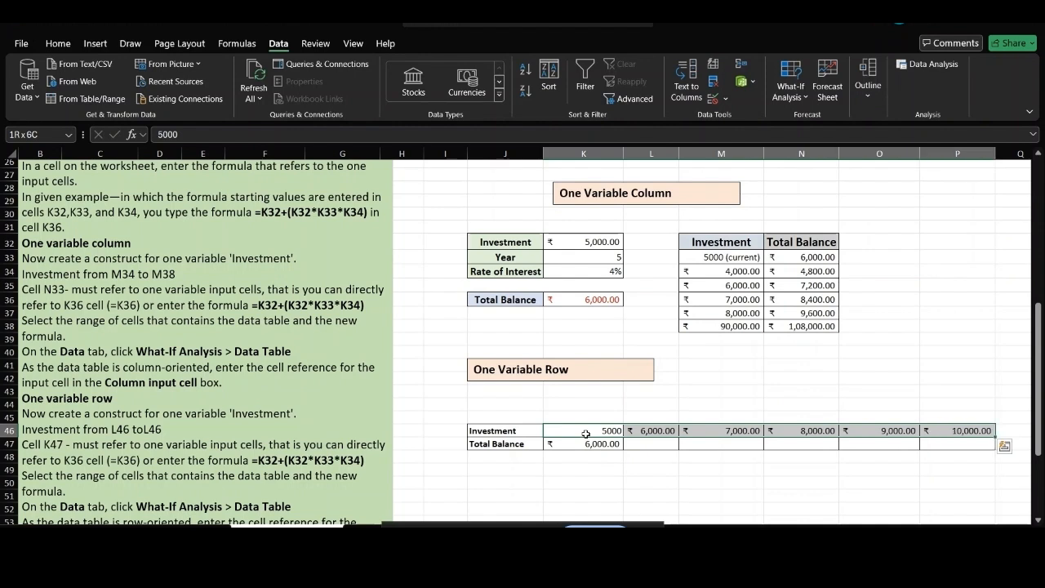
key("shift+Down")
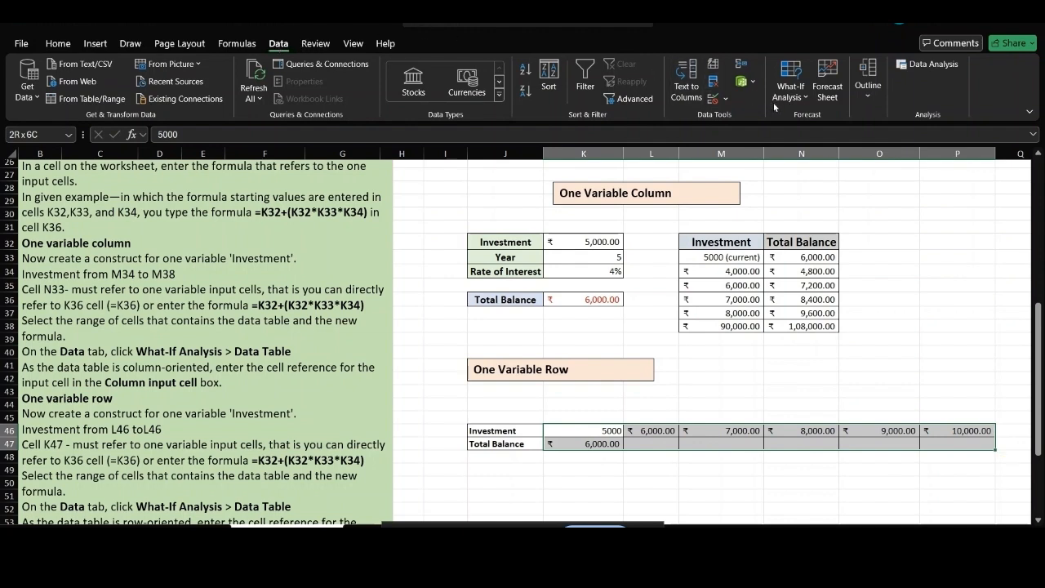
left_click(800, 98)
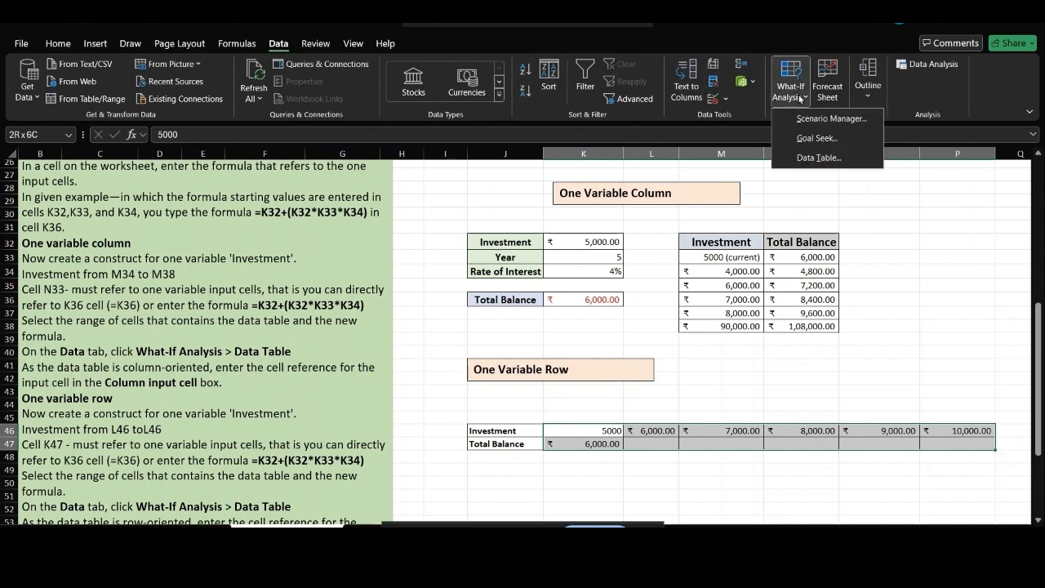
left_click(812, 158)
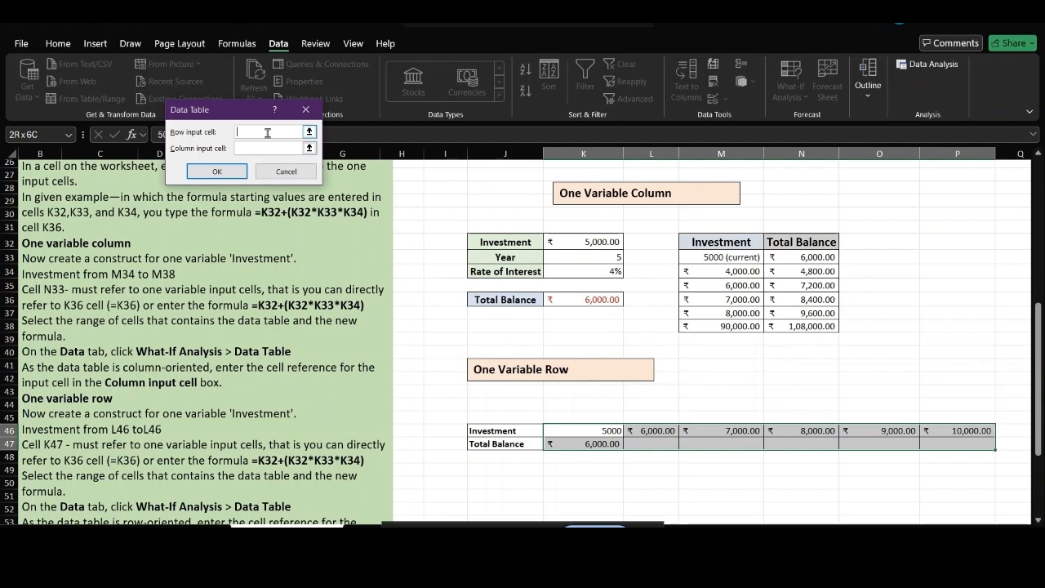
left_click(584, 241)
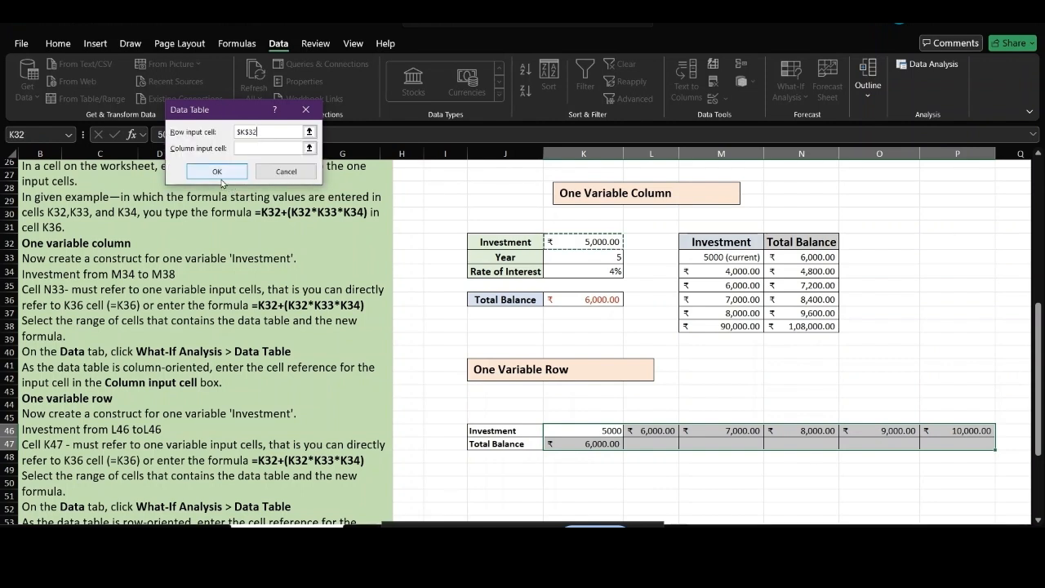
left_click(217, 173)
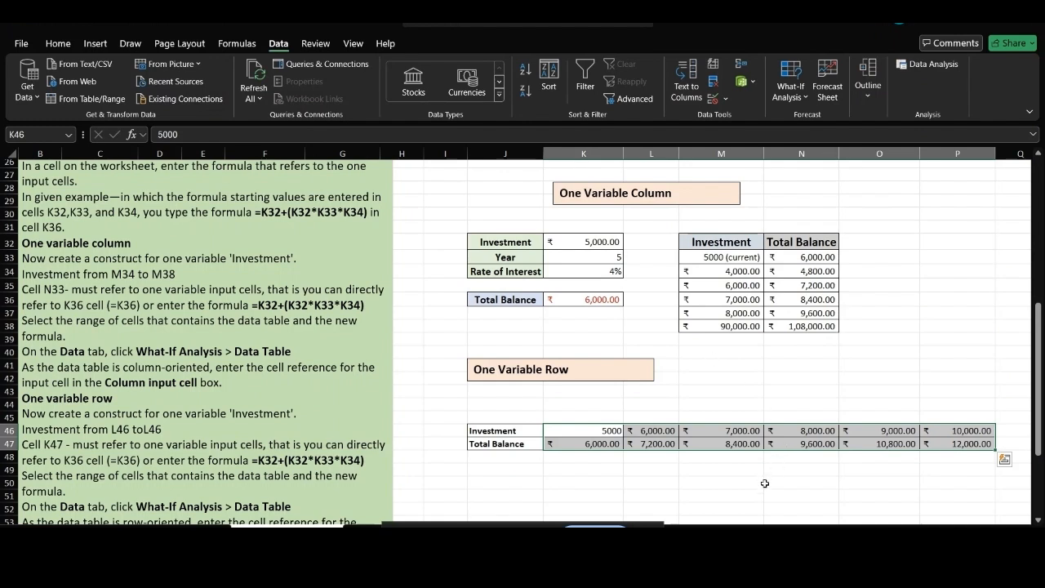
left_click(765, 483)
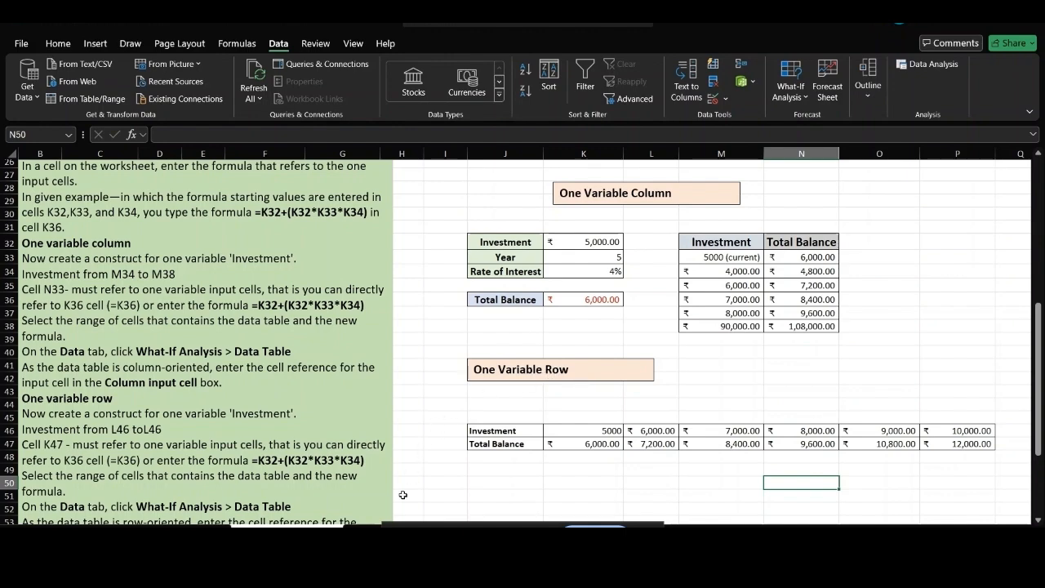
left_click(367, 531)
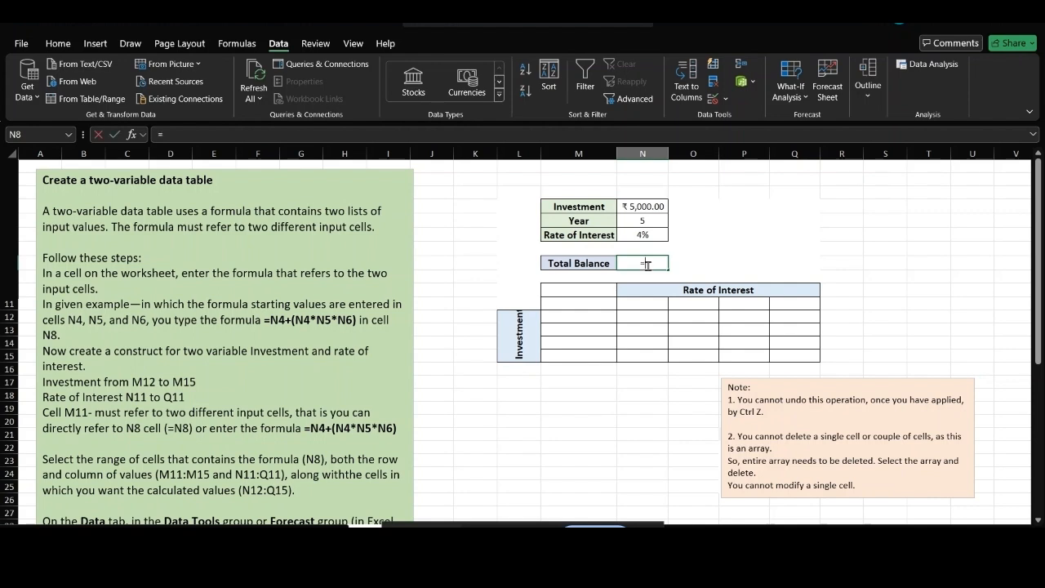
Enter =N4+(N4*N5*N6) in N8 to give a Total Balance of ₹ 6,000.00.
type("=")
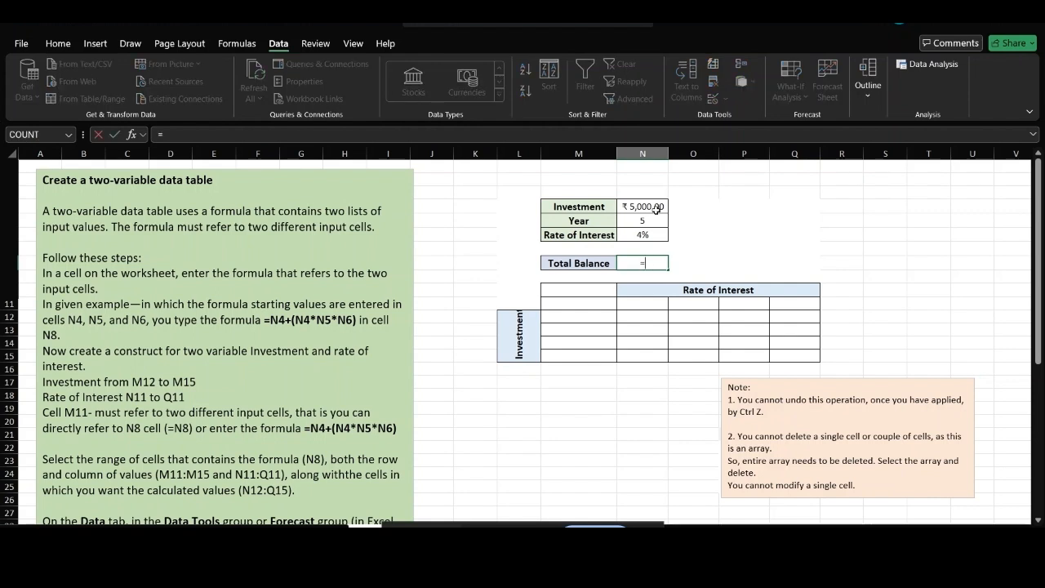
left_click(655, 209)
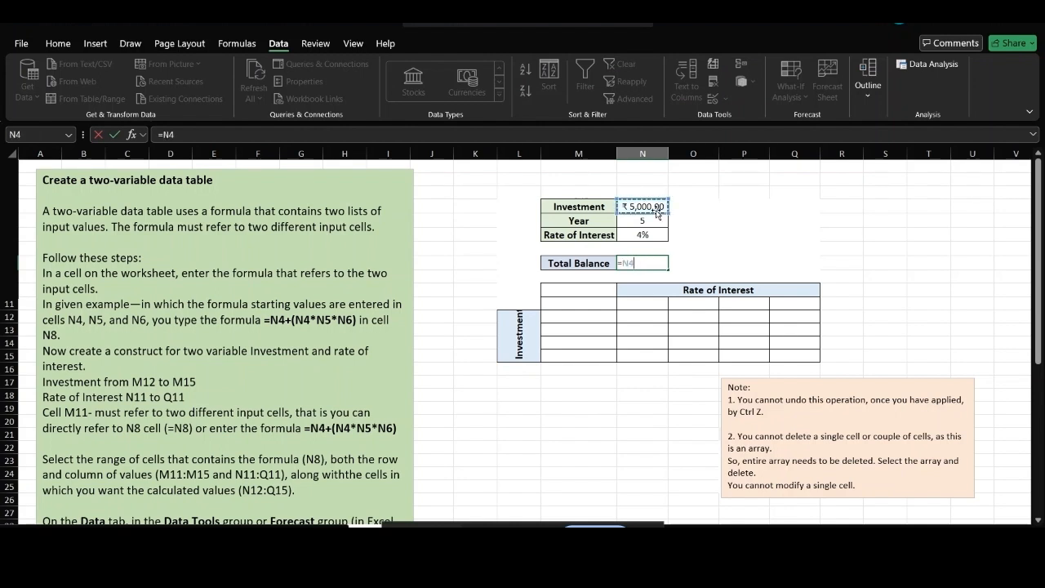
type("+(")
left_click(648, 206)
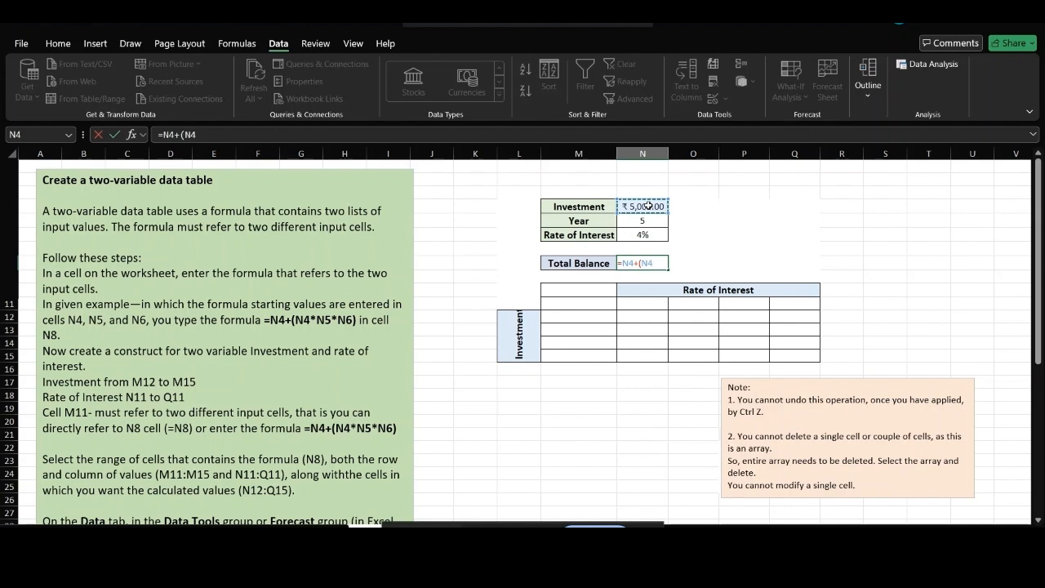
type("*")
left_click(647, 221)
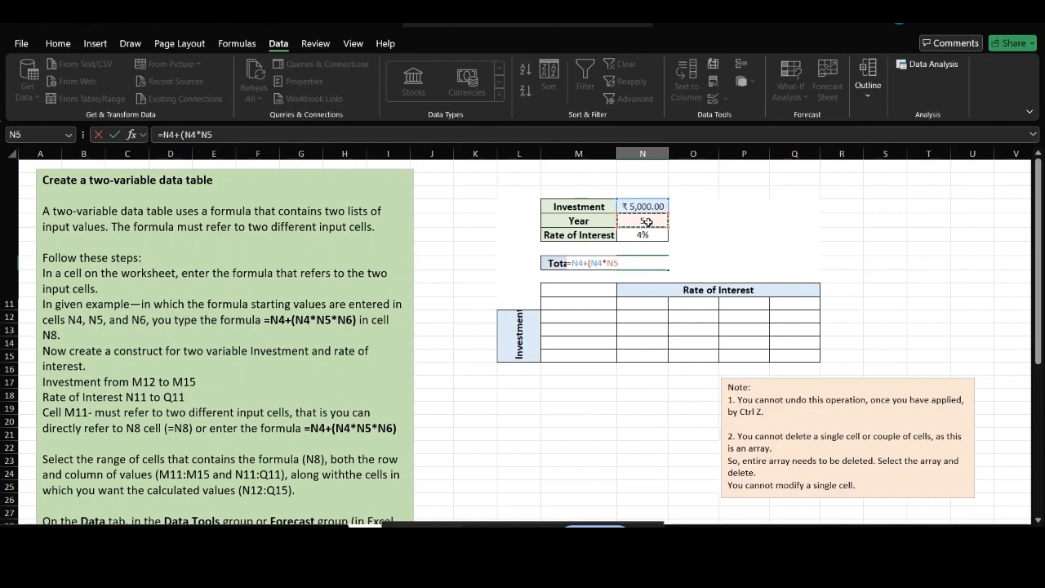
type("*")
left_click(649, 237)
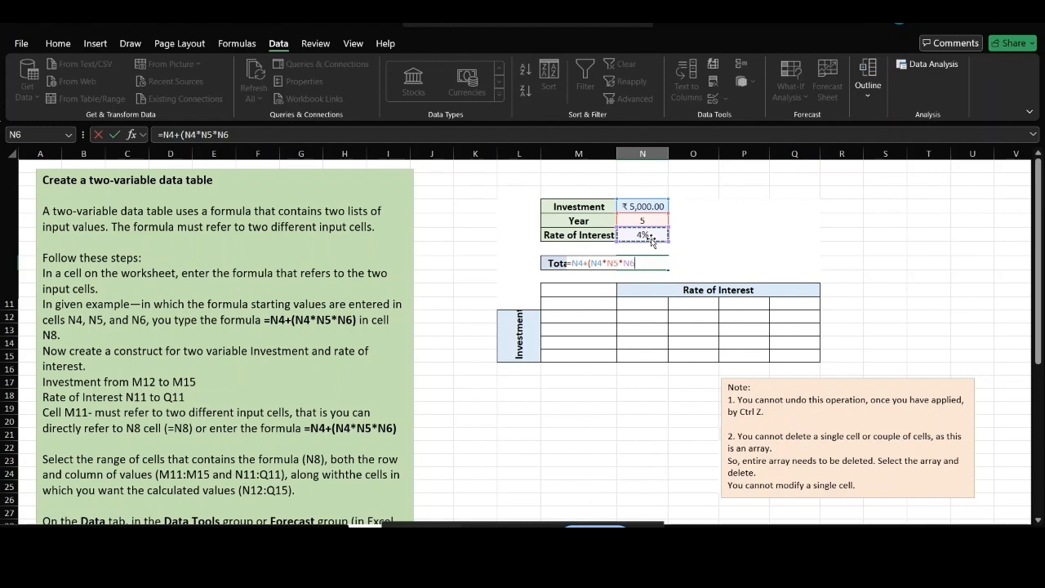
type(")")
key("Return")
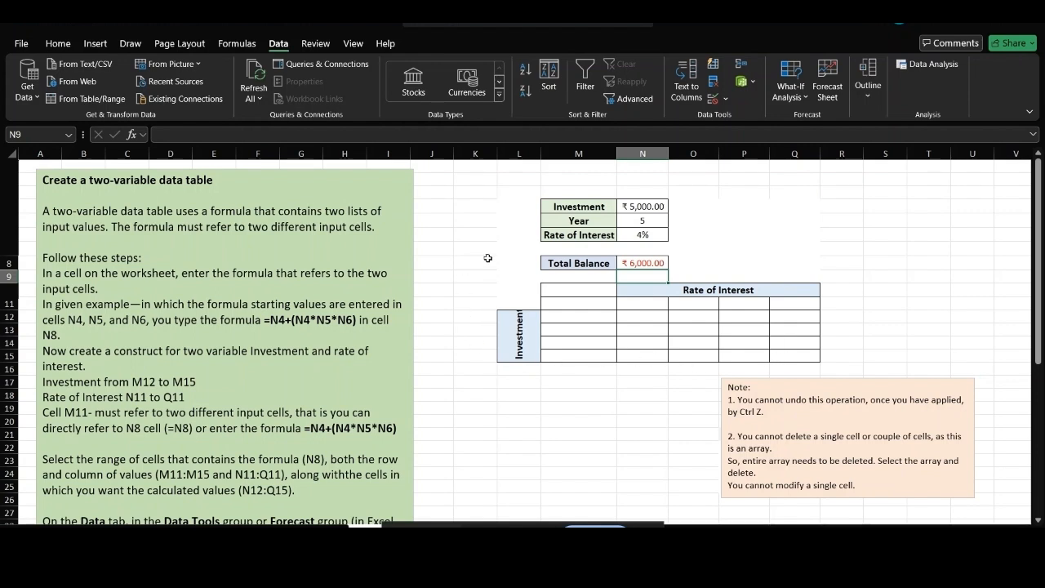
left_click(650, 207)
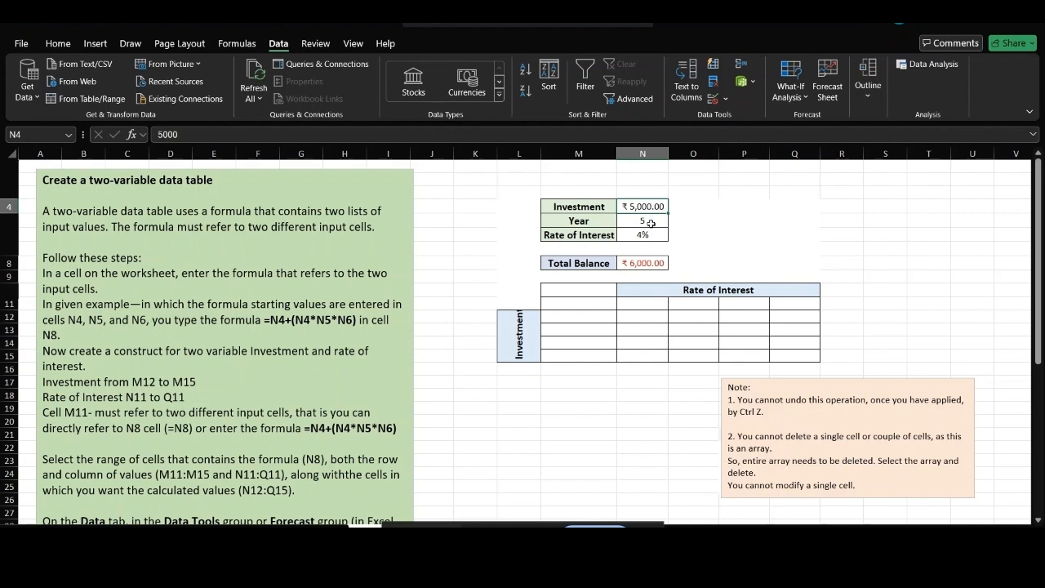
List investments 7000, 8000, 4000 and 12000 down column M from M12.
left_click(650, 236)
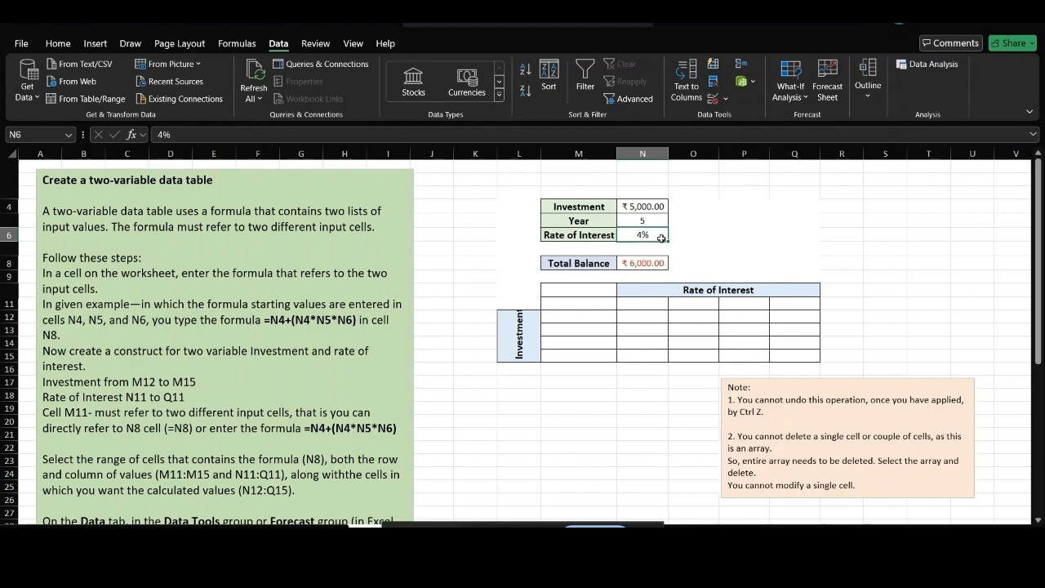
left_click(595, 320)
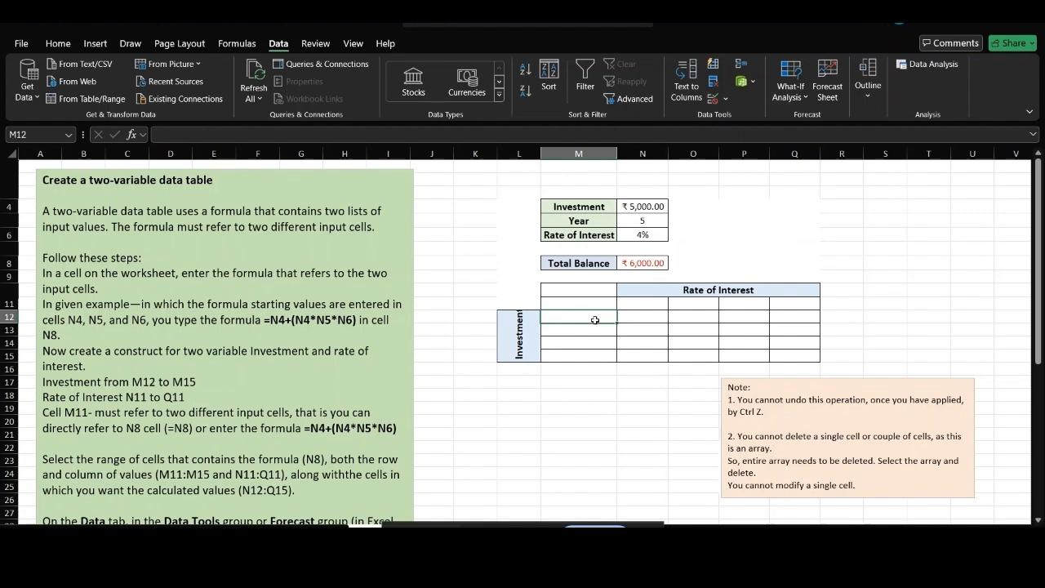
type("7000")
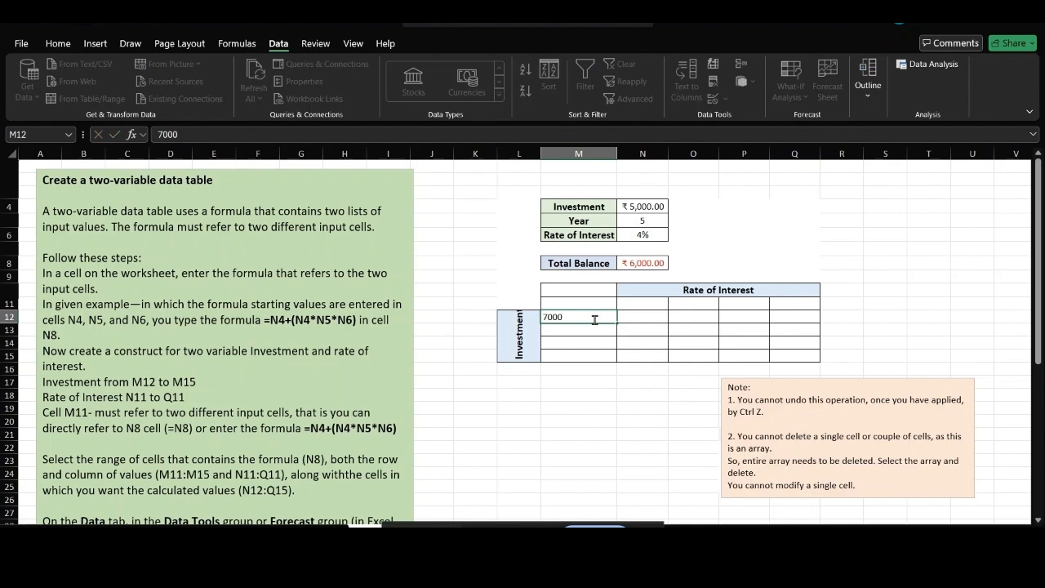
key("Return")
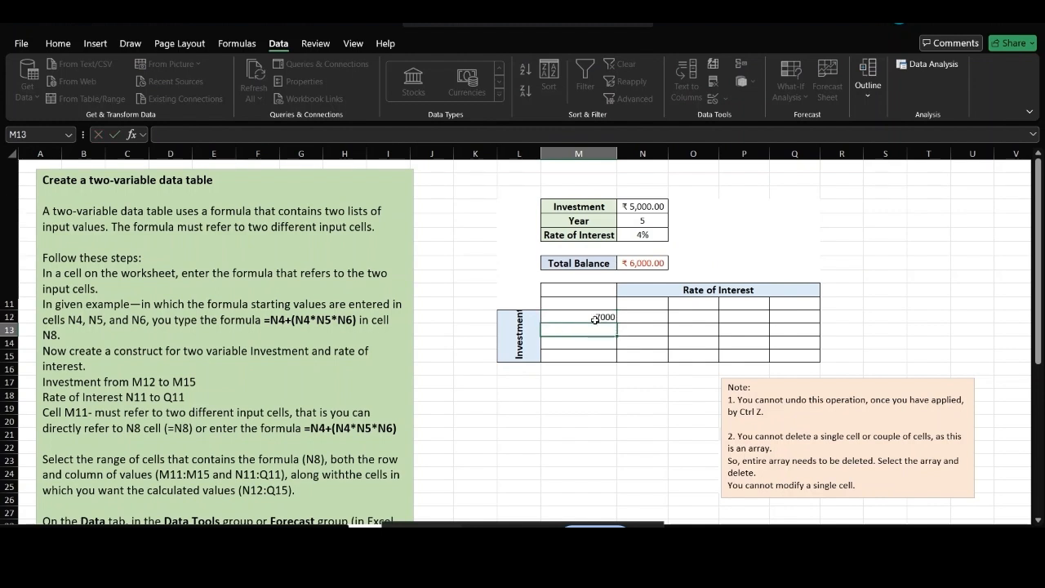
type("8000")
key("Return")
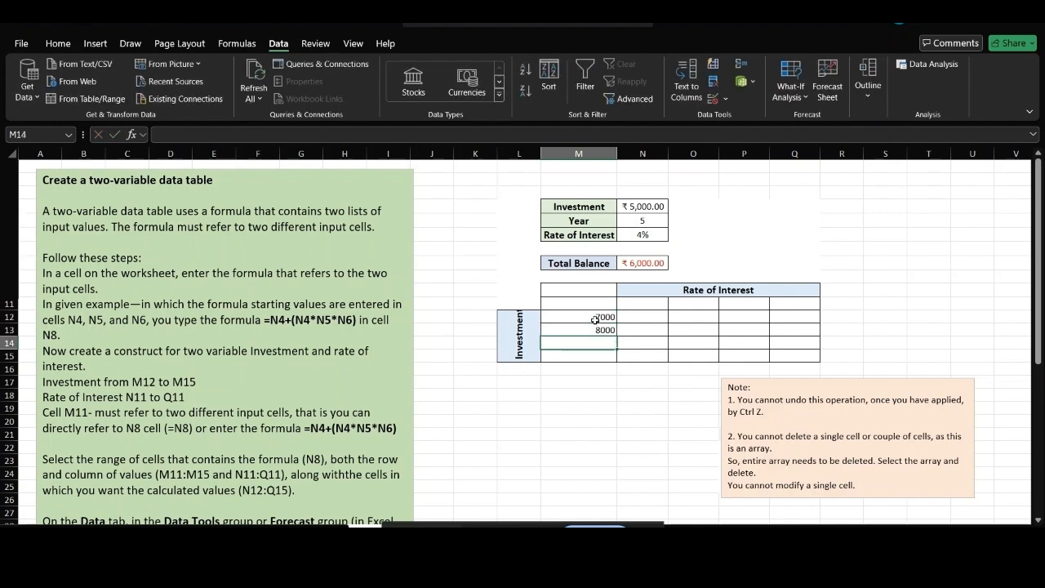
type("4000")
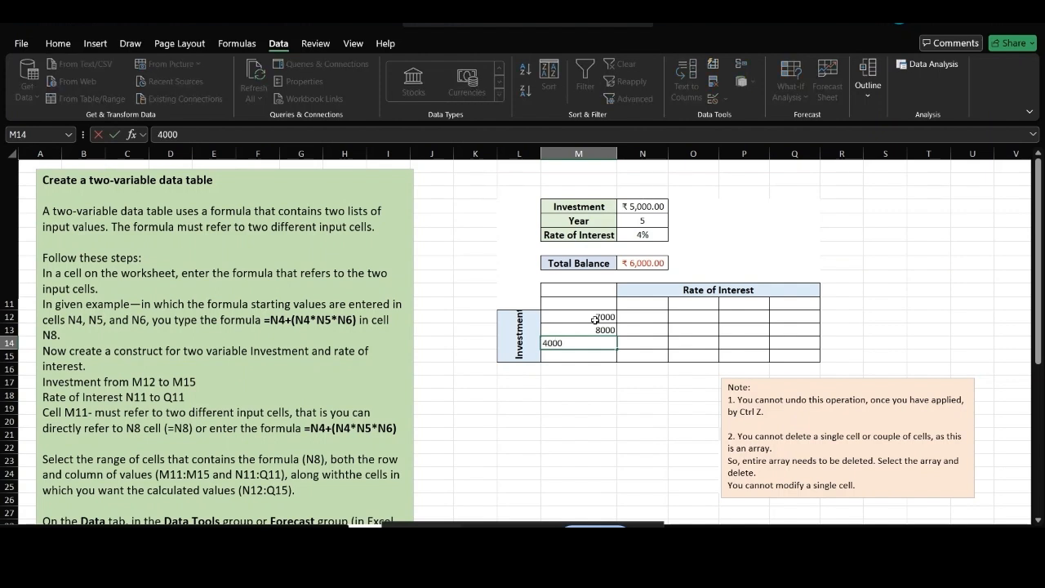
key("Return")
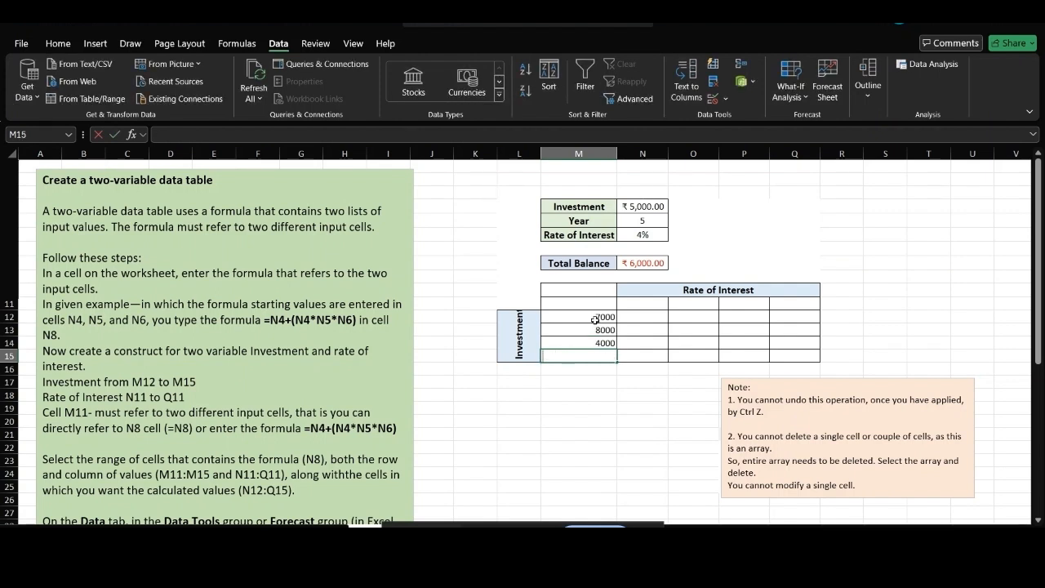
type("12000")
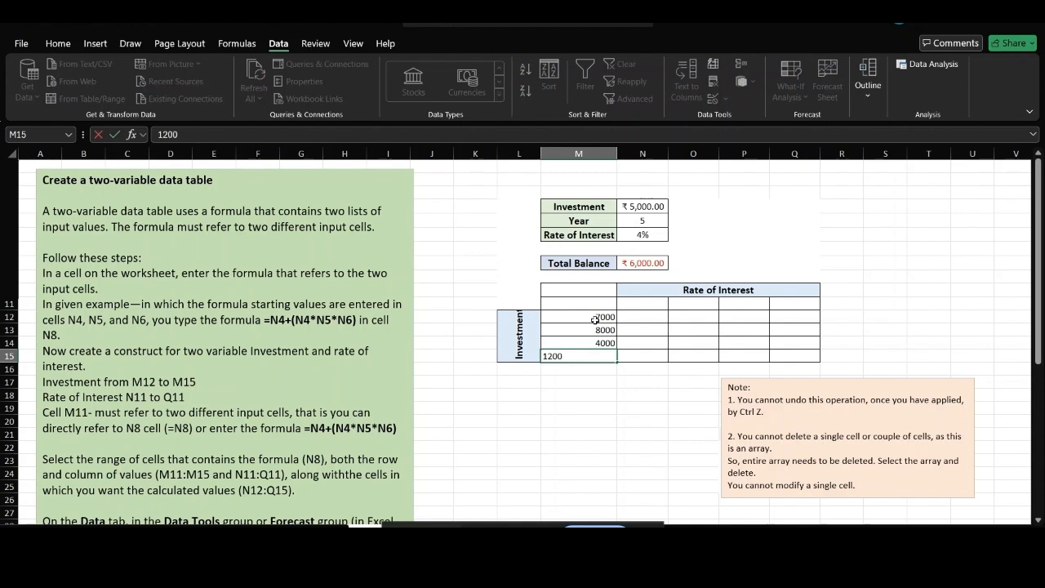
left_click(647, 306)
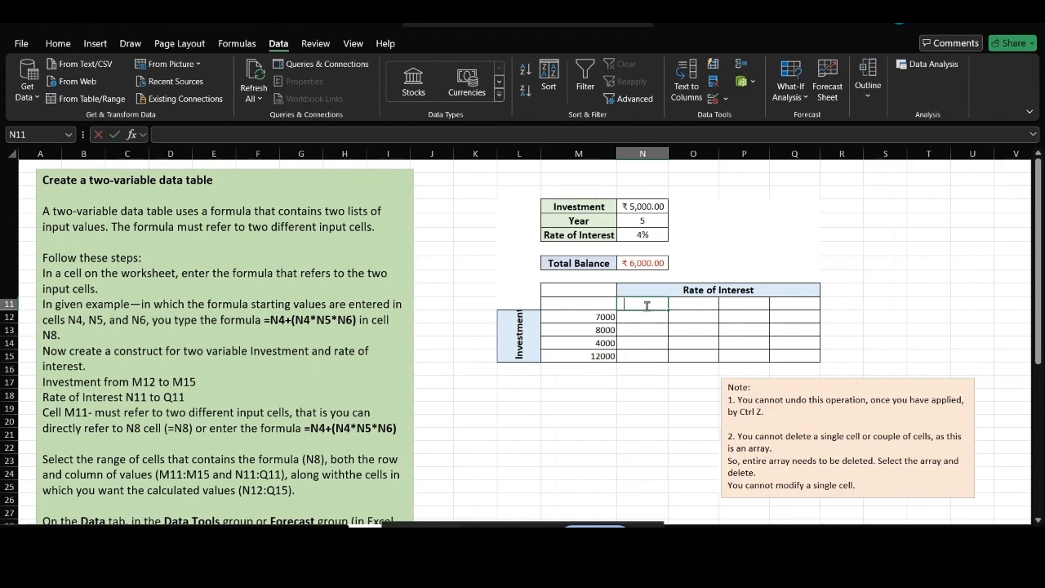
Enter rates 6%, 7%, 8% and 10% across N11 to Q11.
type("6%")
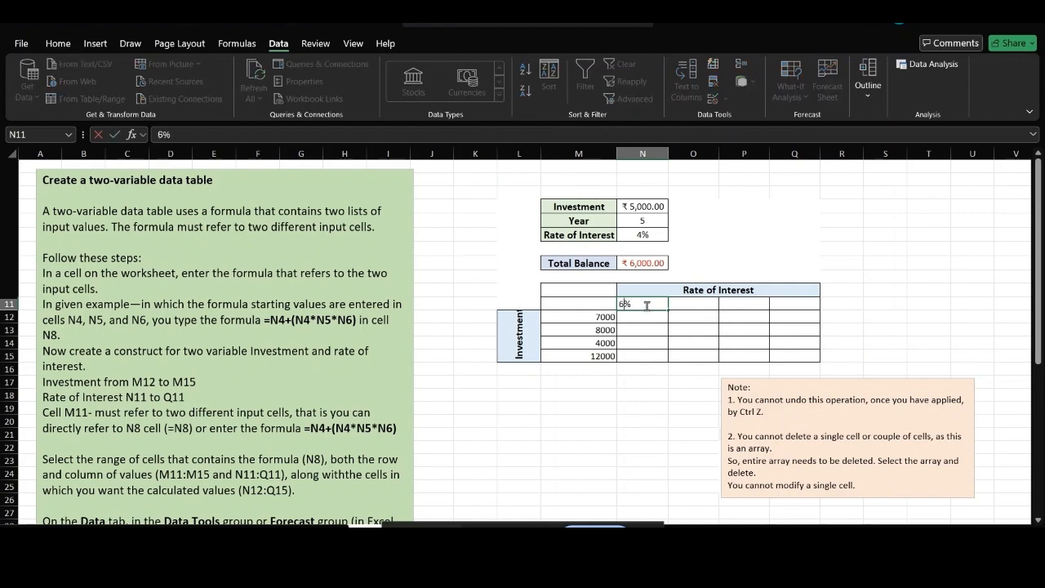
left_click(702, 305)
type("7%")
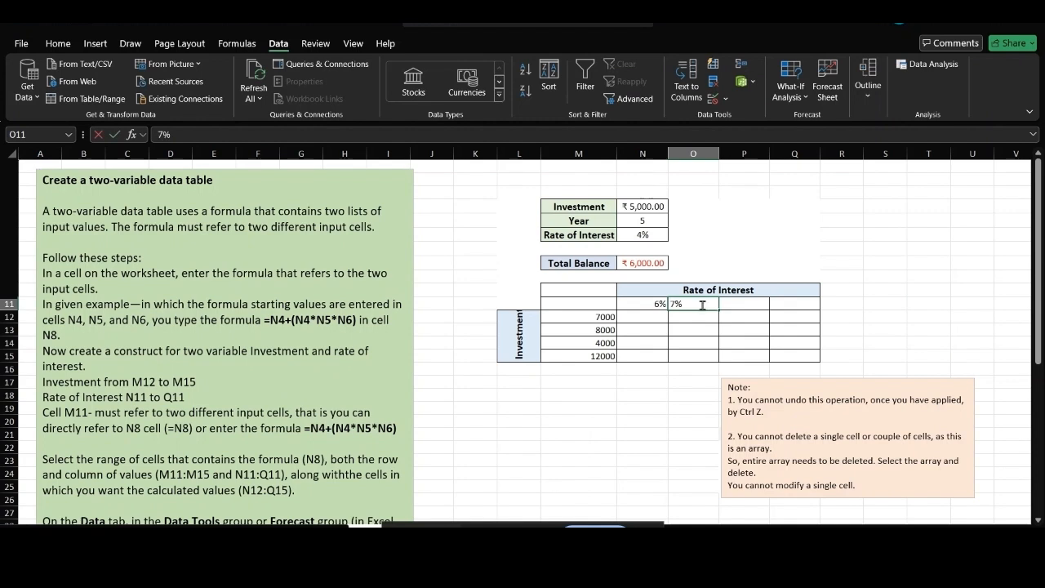
left_click(737, 308)
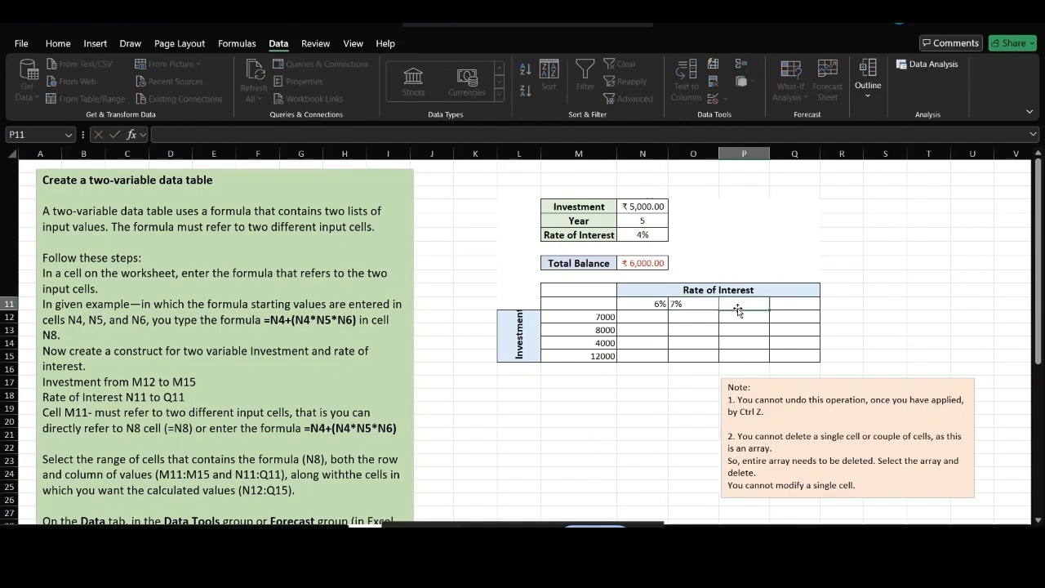
type("8%")
left_click(801, 304)
type("10%")
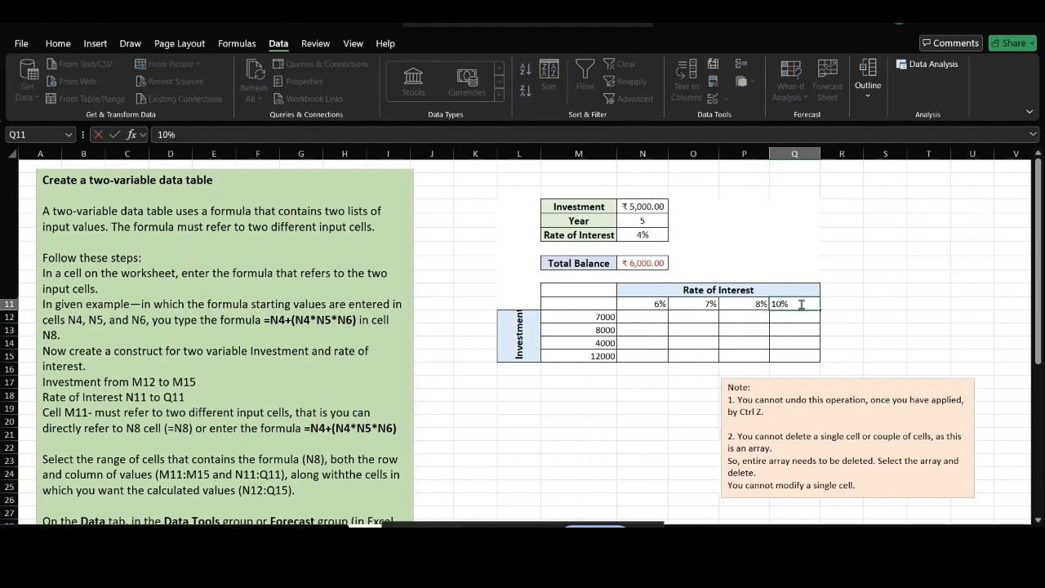
left_click(558, 304)
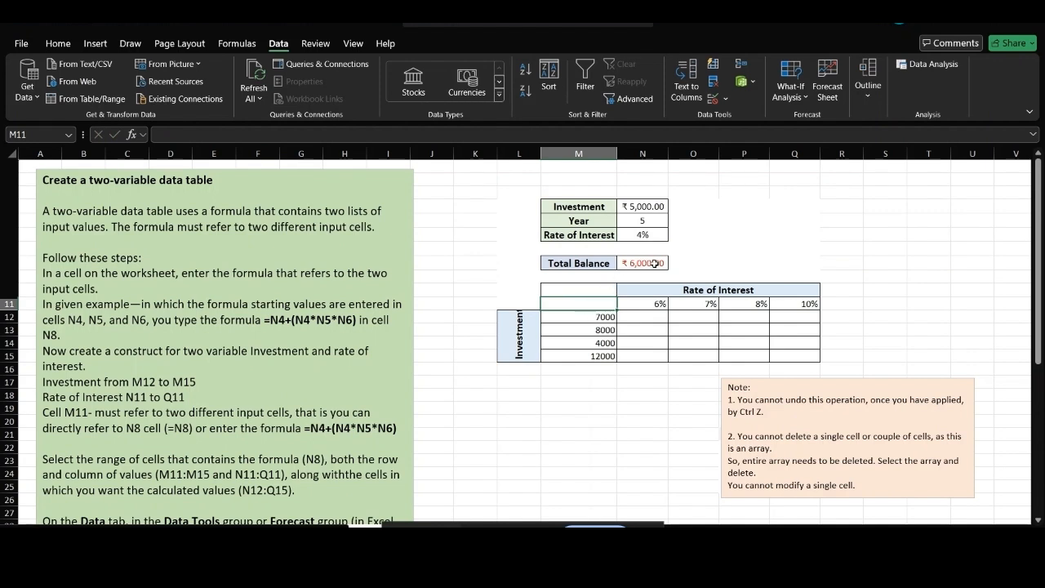
double_click(581, 300)
Link corner cell M11 to the Total Balance with =N8, showing ₹ 6,000.00.
type("=")
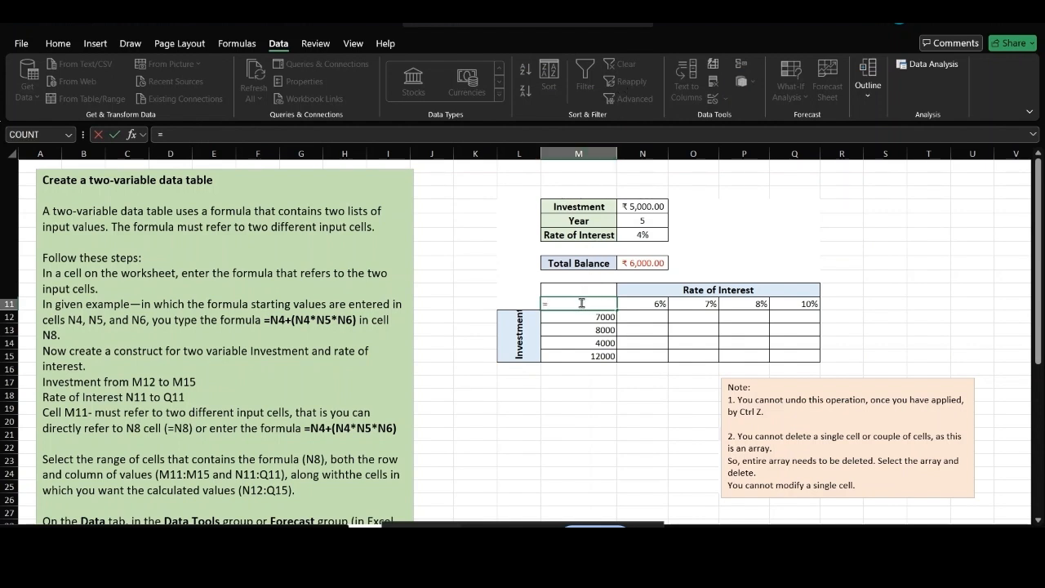
left_click(647, 263)
key("Return")
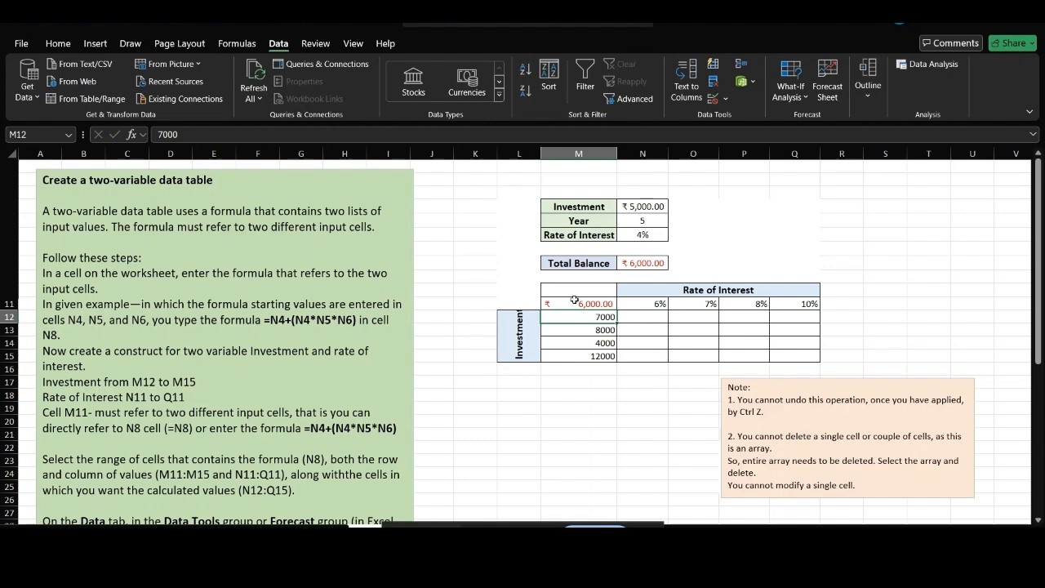
Select the two-variable table range M11:Q15 for What-If Analysis.
left_click(574, 306)
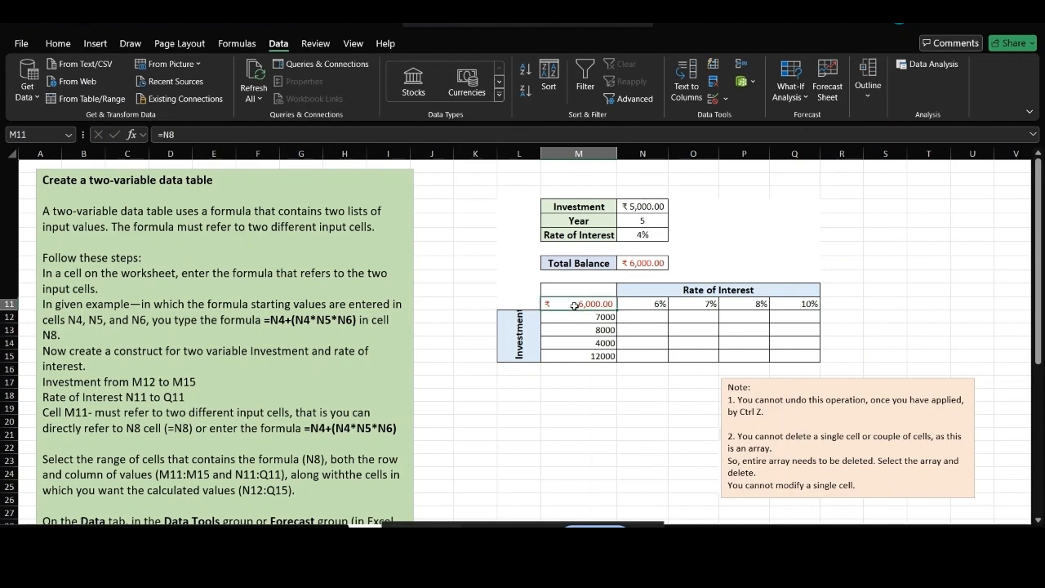
key("shift+Right")
key("shift+Right")
key("shift+Right")
key("shift+Right")
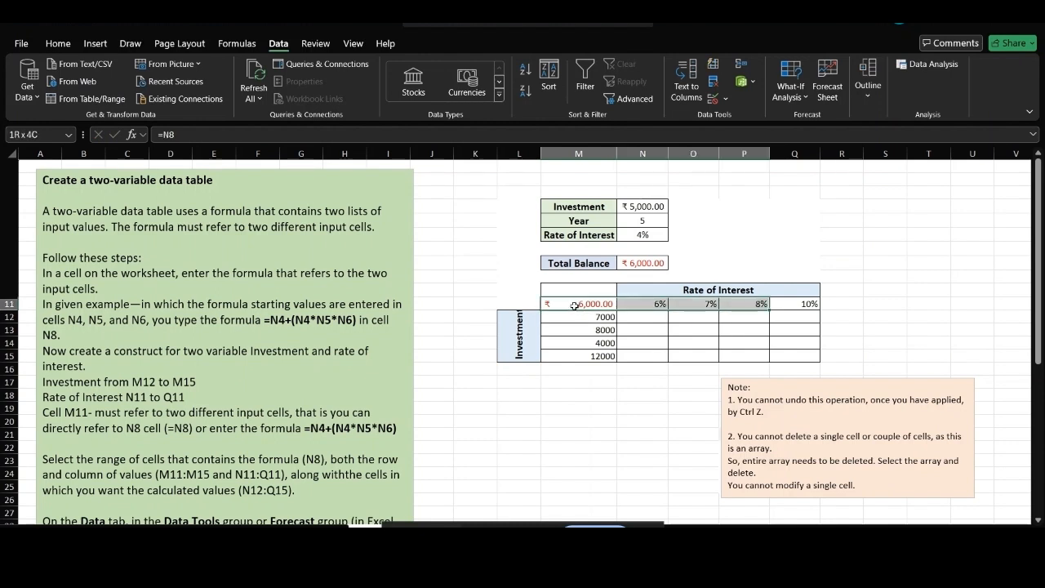
key("shift+Down")
key("shift+Down")
key("shift+Down")
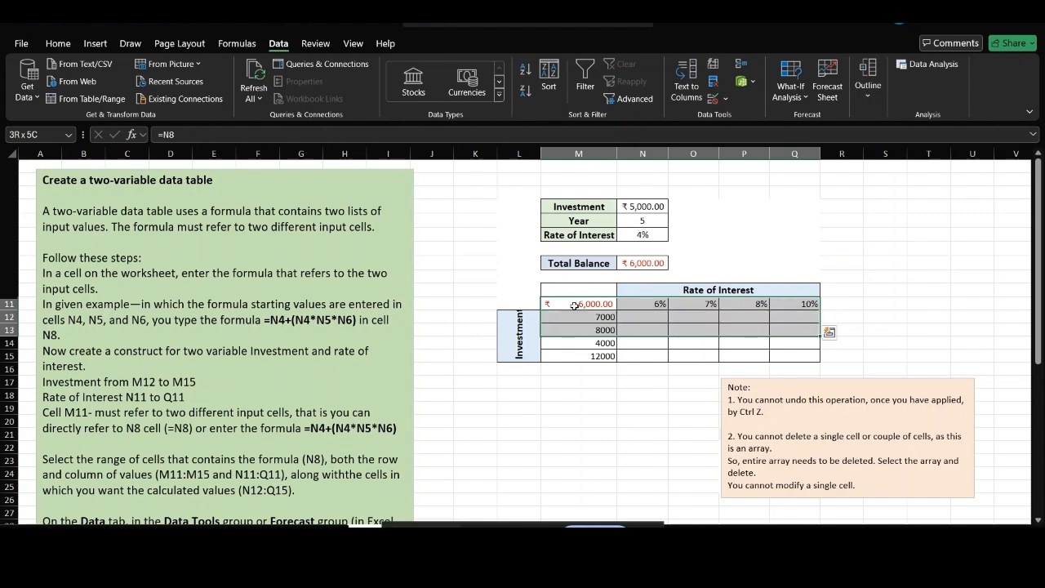
key("shift+Down")
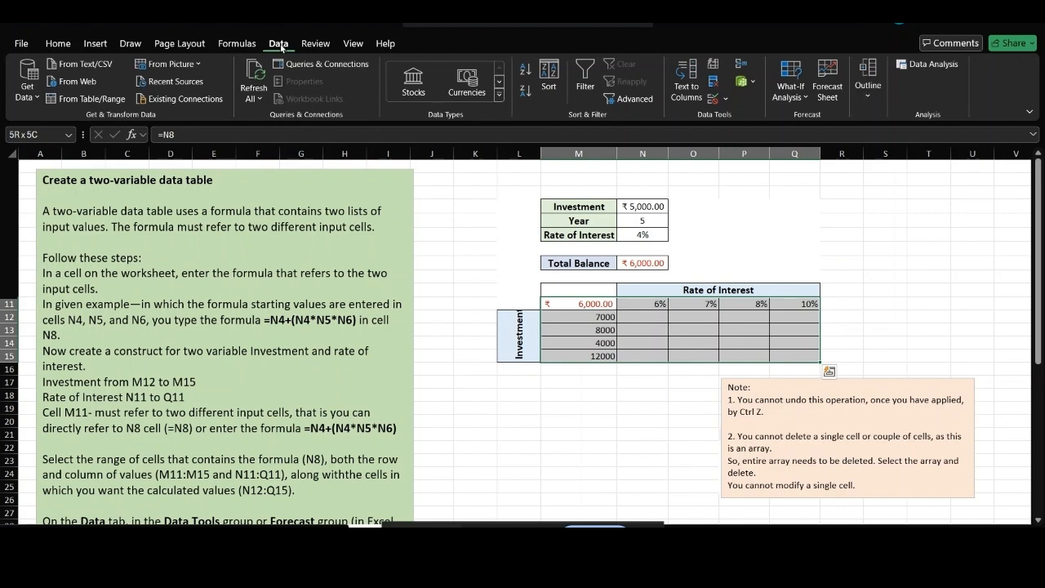
left_click(801, 94)
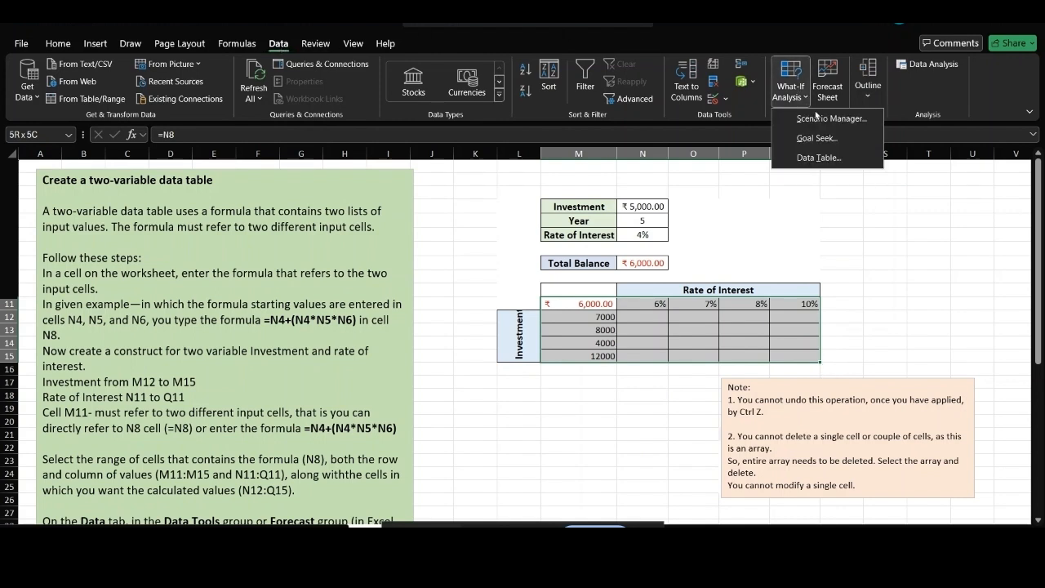
Create the two-variable data table with row input cell N6 and column input cell N4.
left_click(819, 157)
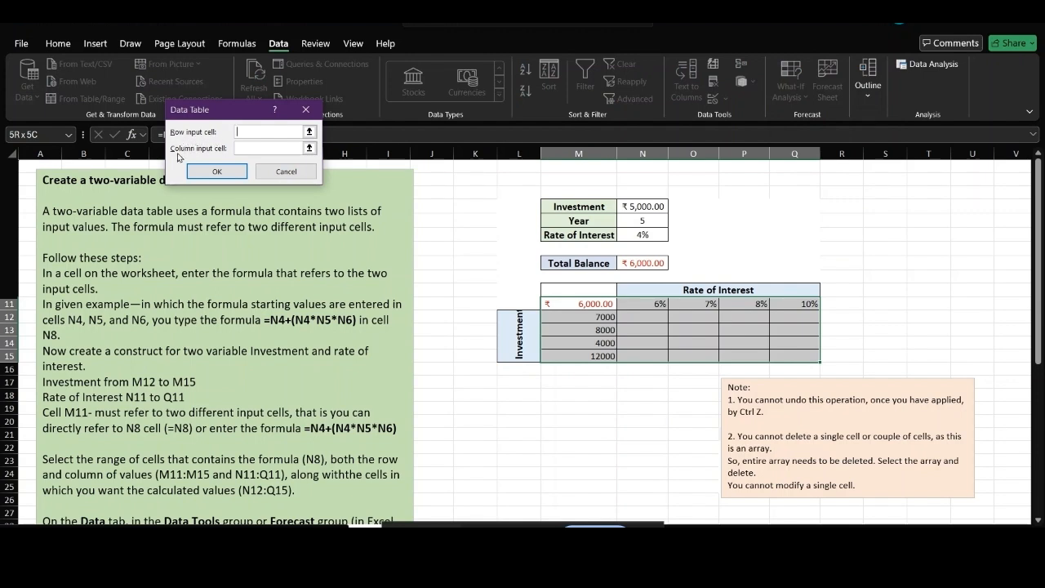
left_click(236, 150)
left_click(644, 236)
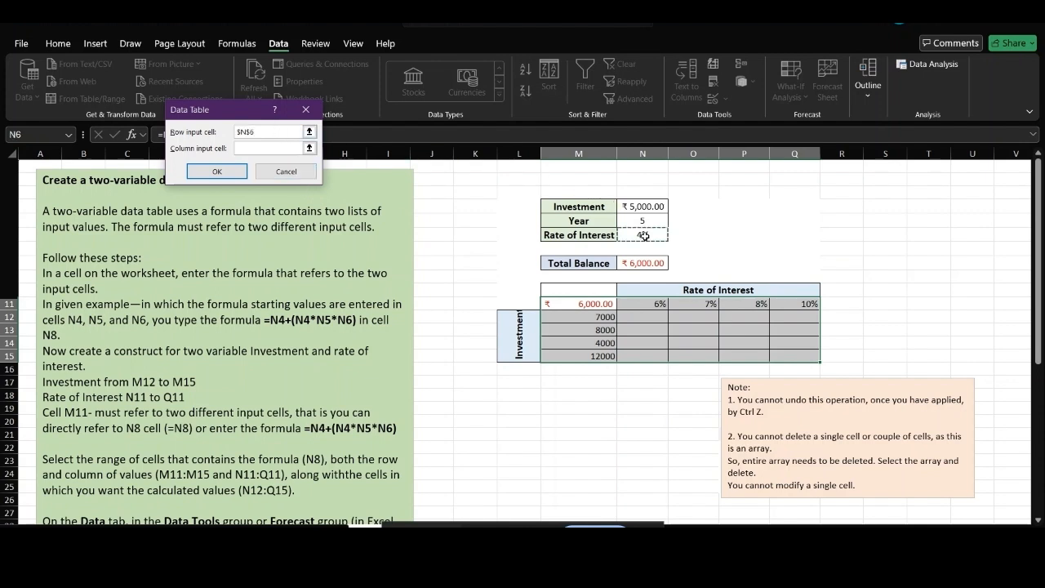
left_click(265, 149)
left_click(653, 207)
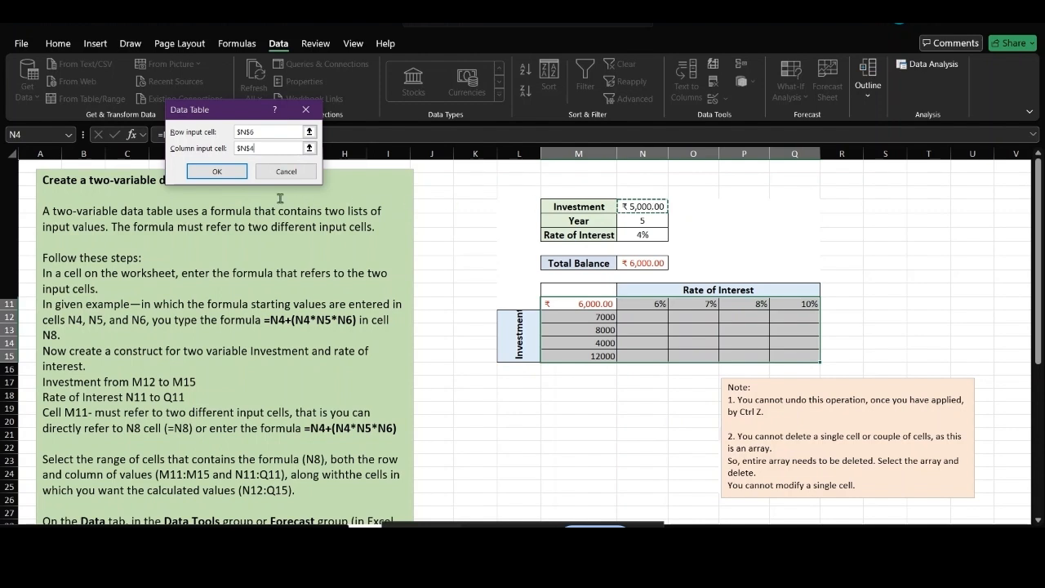
left_click(216, 172)
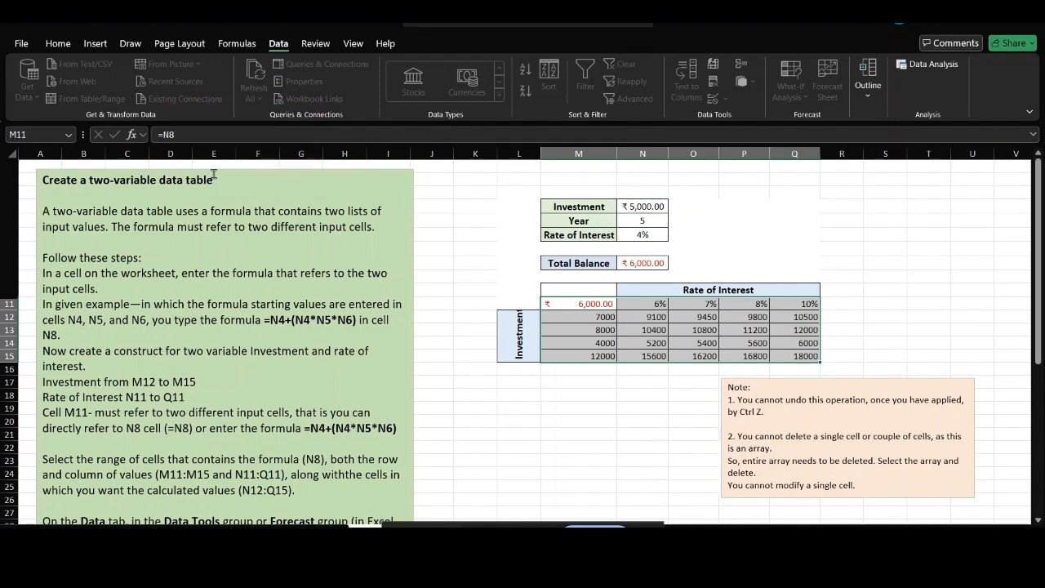
left_click(919, 326)
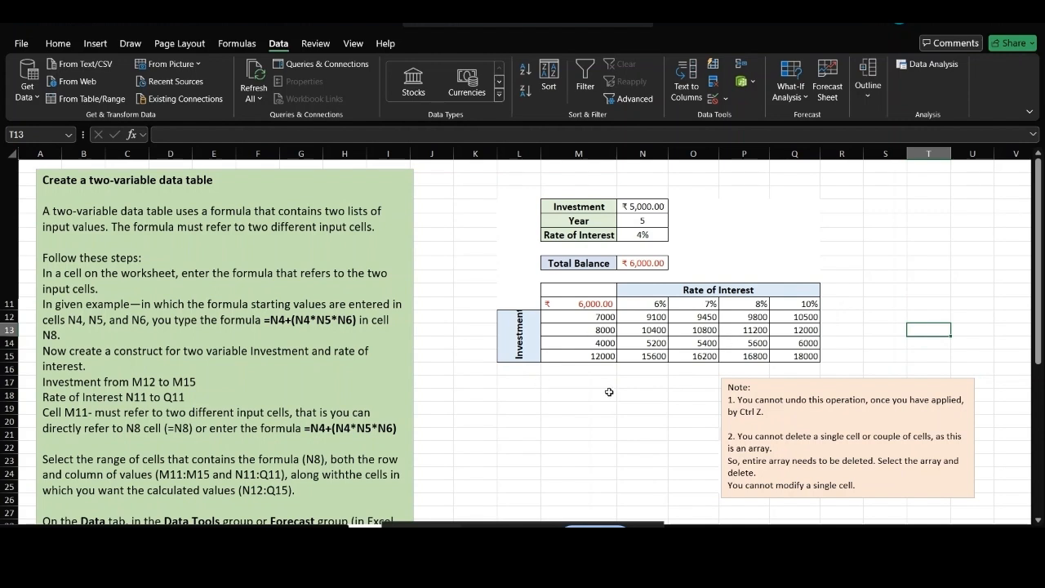
left_click(656, 328)
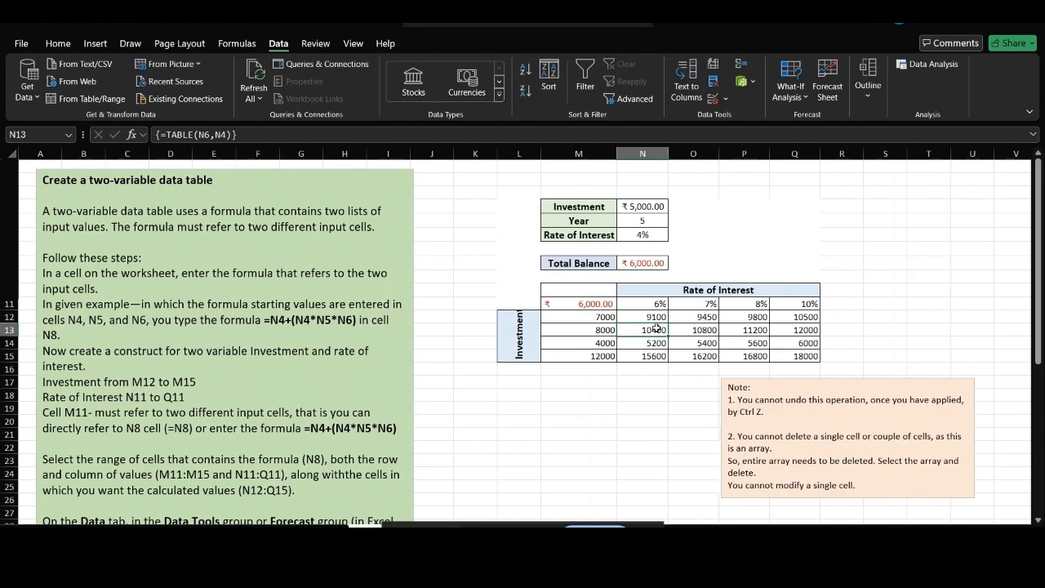
key("Delete")
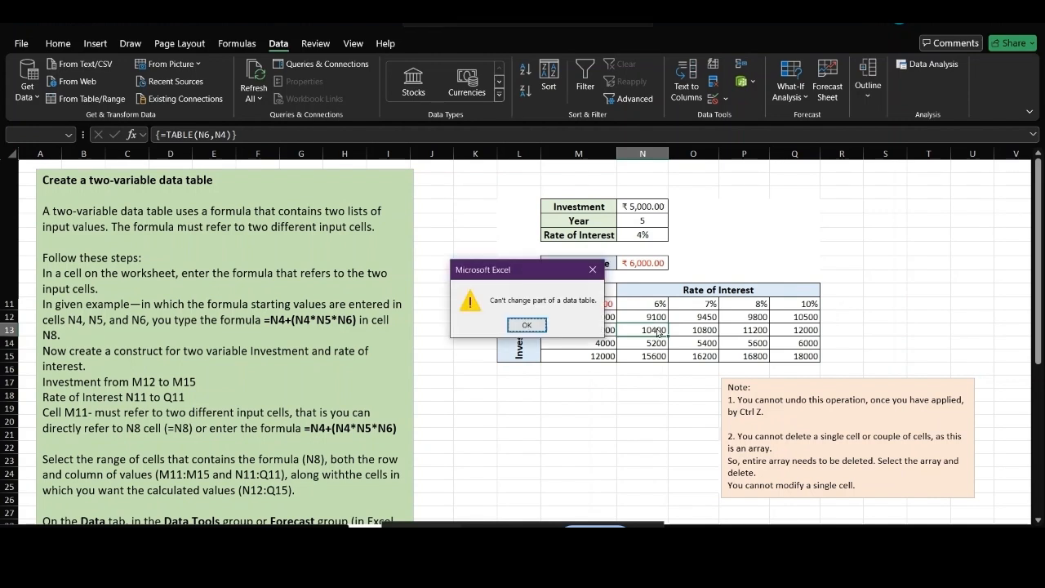
left_click(594, 269)
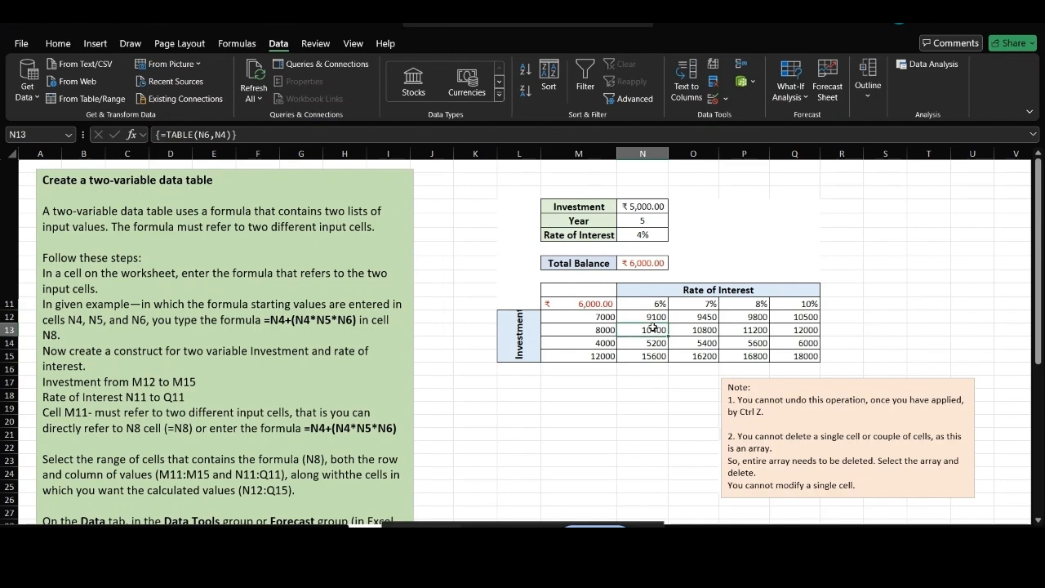
key("shift+Right")
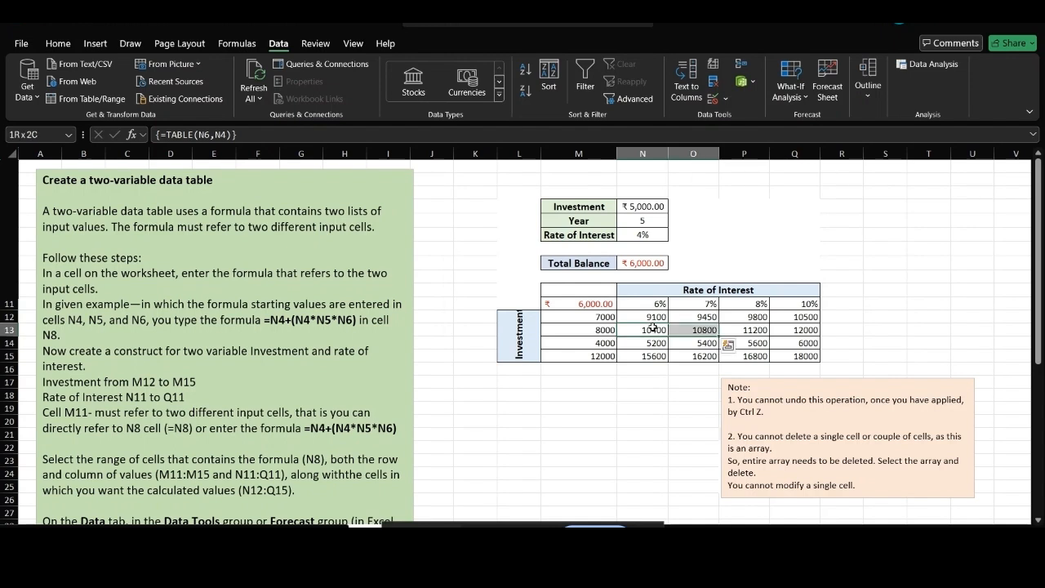
key("shift+Right")
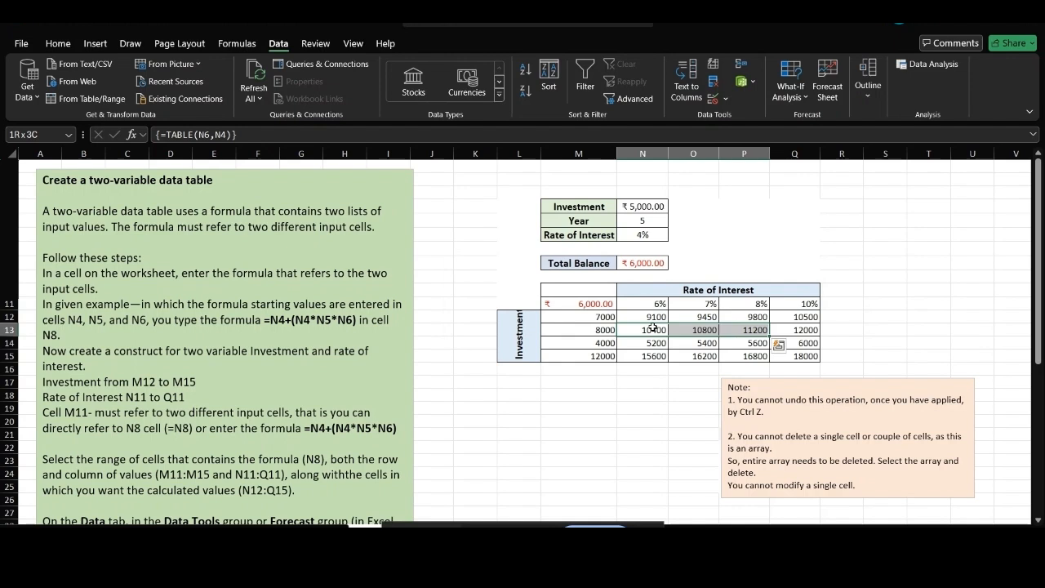
key("shift+Down")
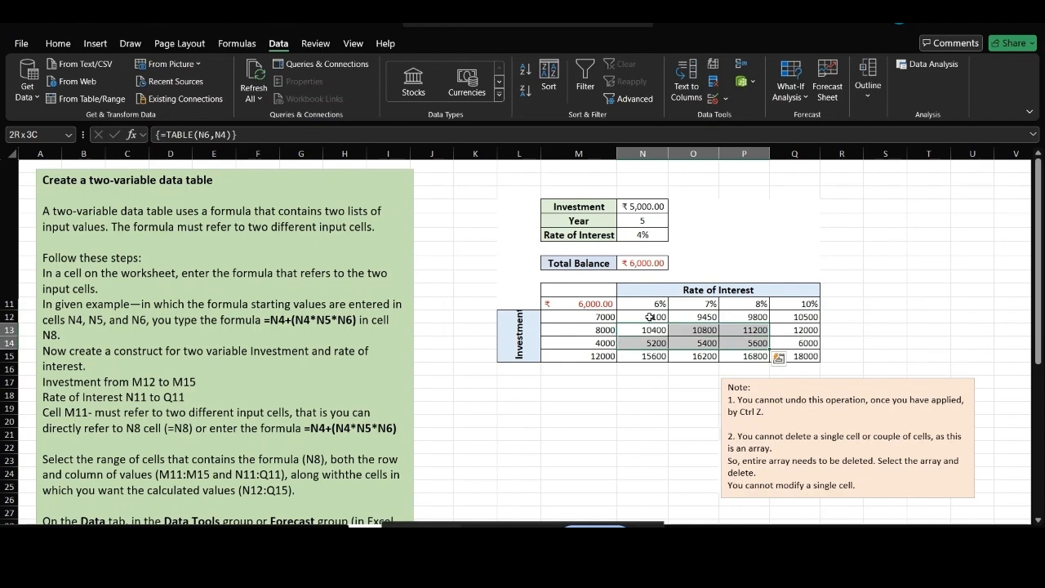
key("Delete")
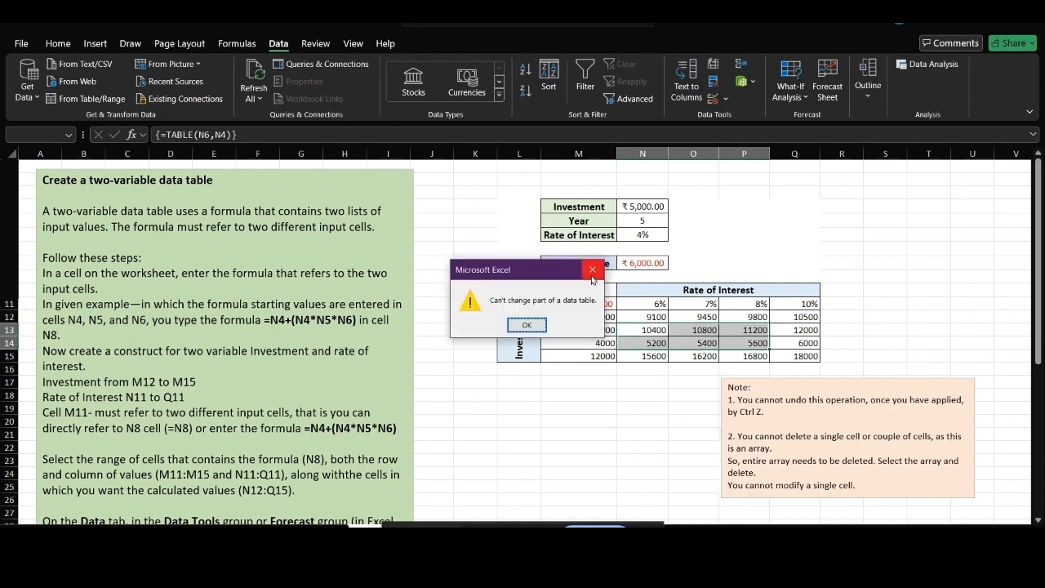
left_click(591, 277)
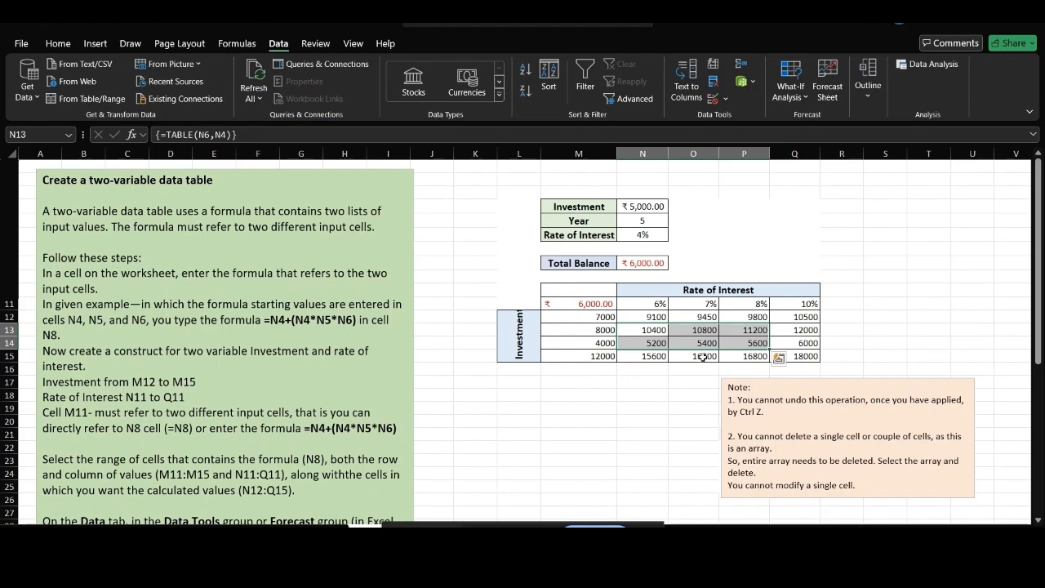
Select M11:Q15 and delete the entire two-variable data table.
left_click(592, 303)
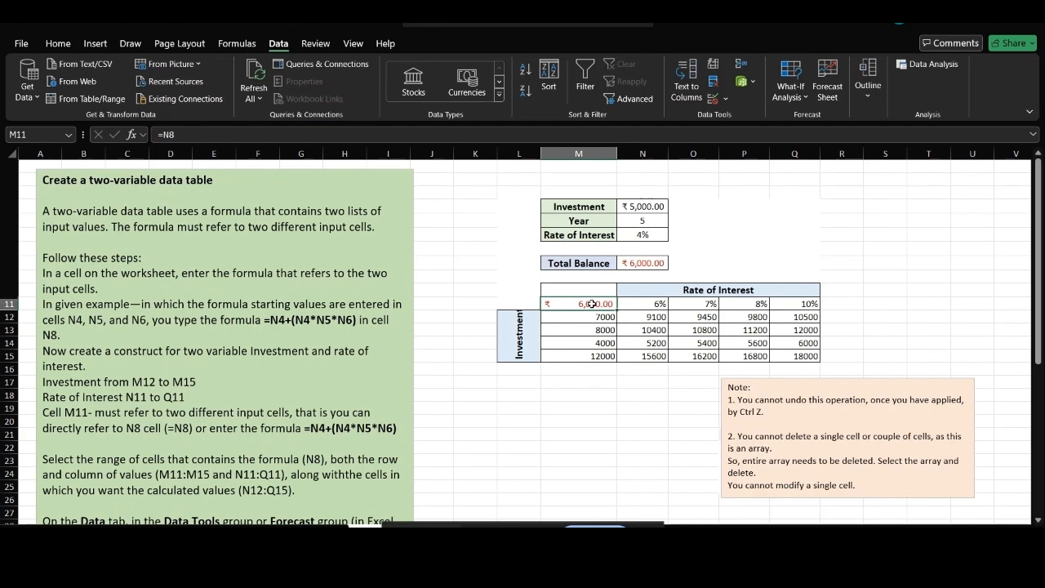
key("shift+Right")
key("shift+Right")
key("shift+Right")
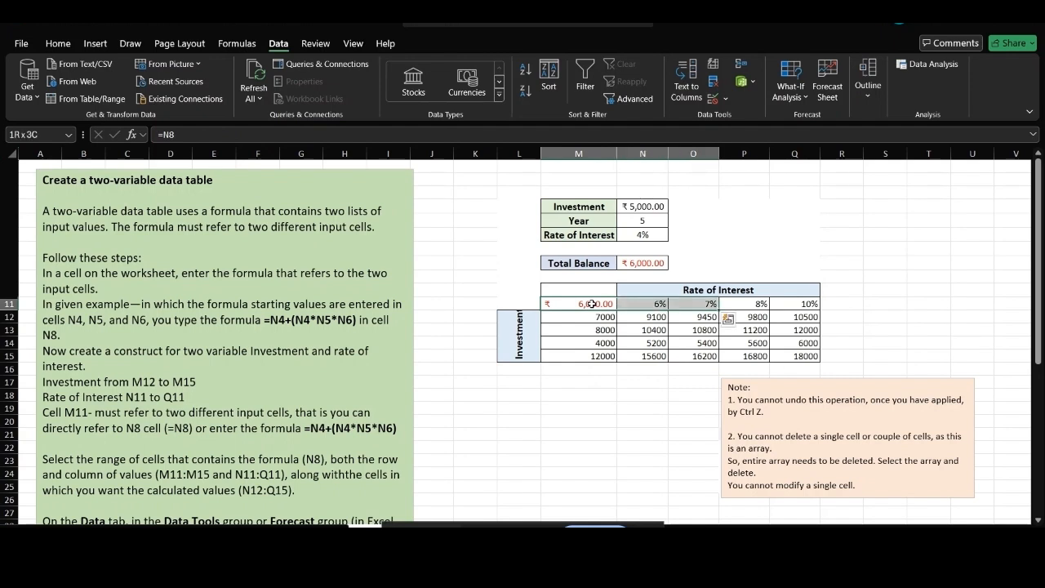
key("shift+Right")
key("shift+Down")
key("shift+Down")
key("shift+Down")
key("shift+Down")
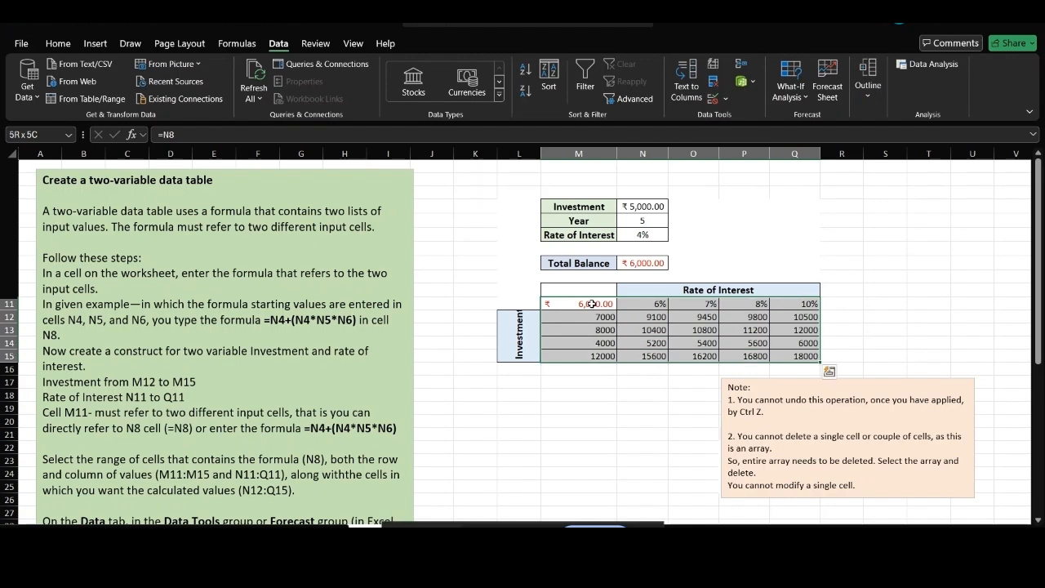
key("Delete")
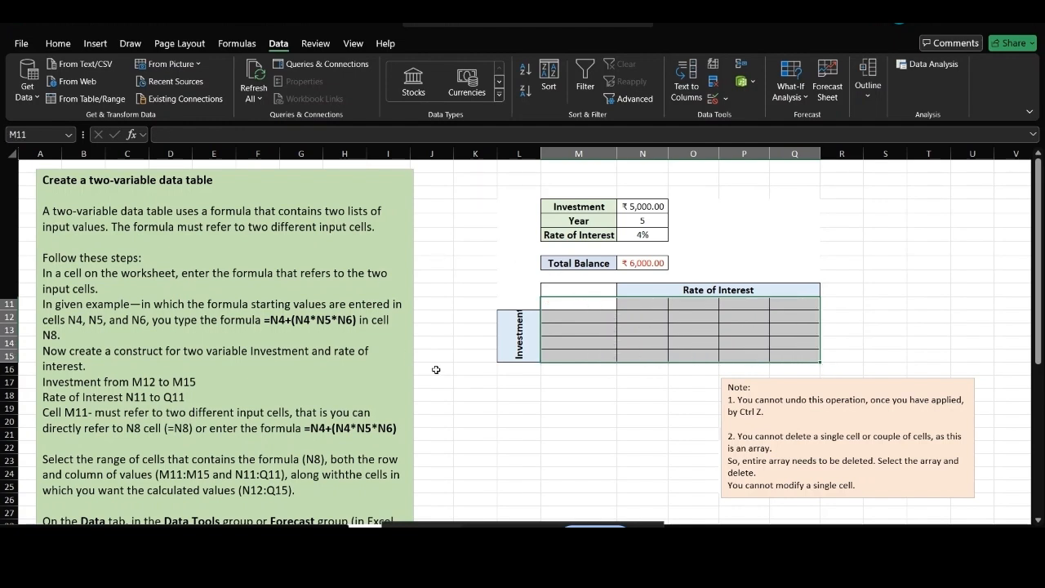